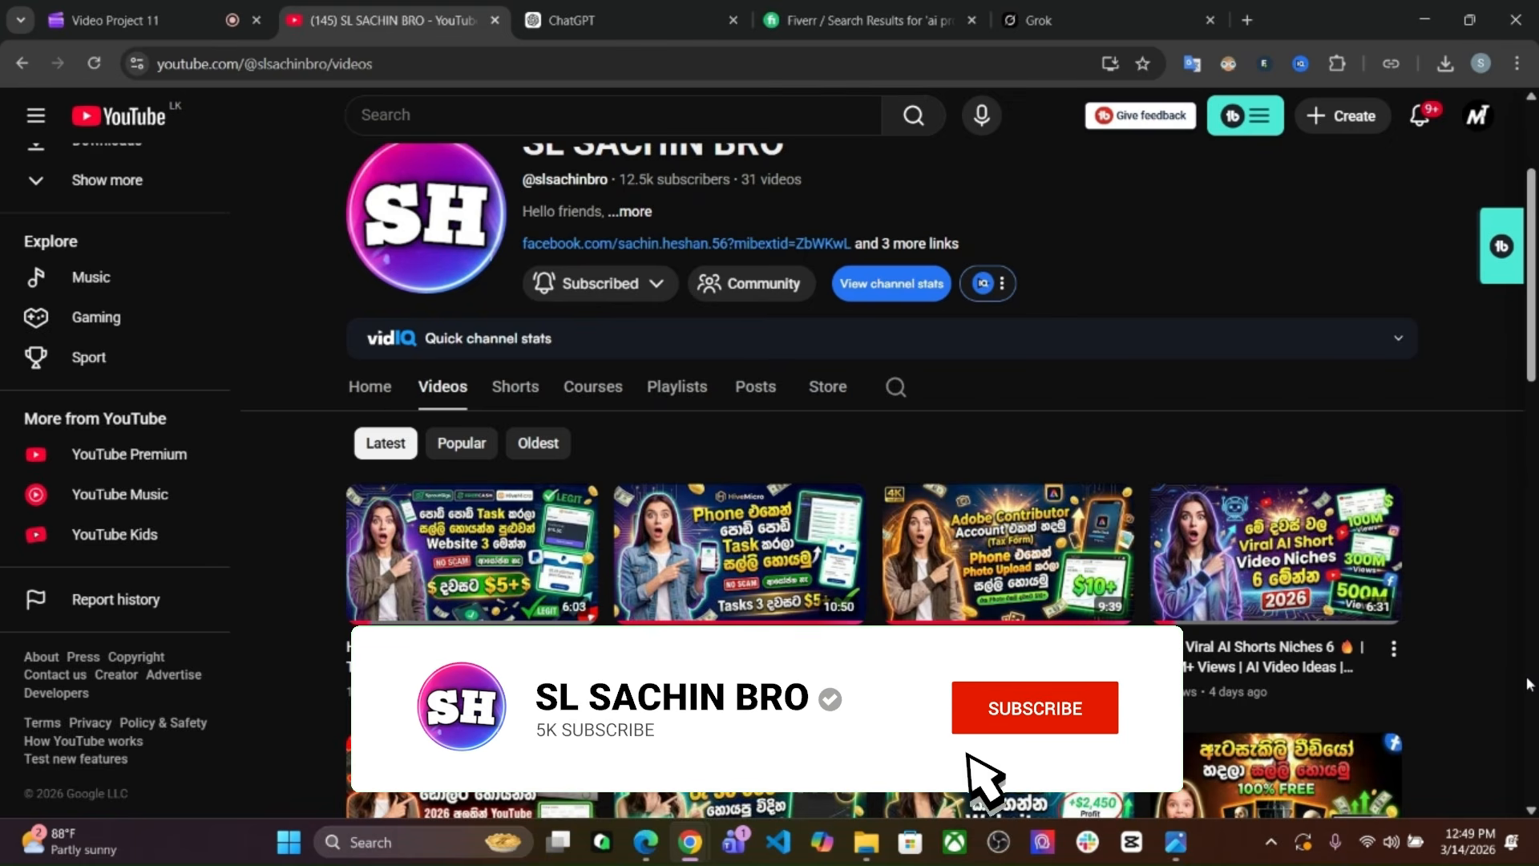
scroll(1527, 683, "down", 2)
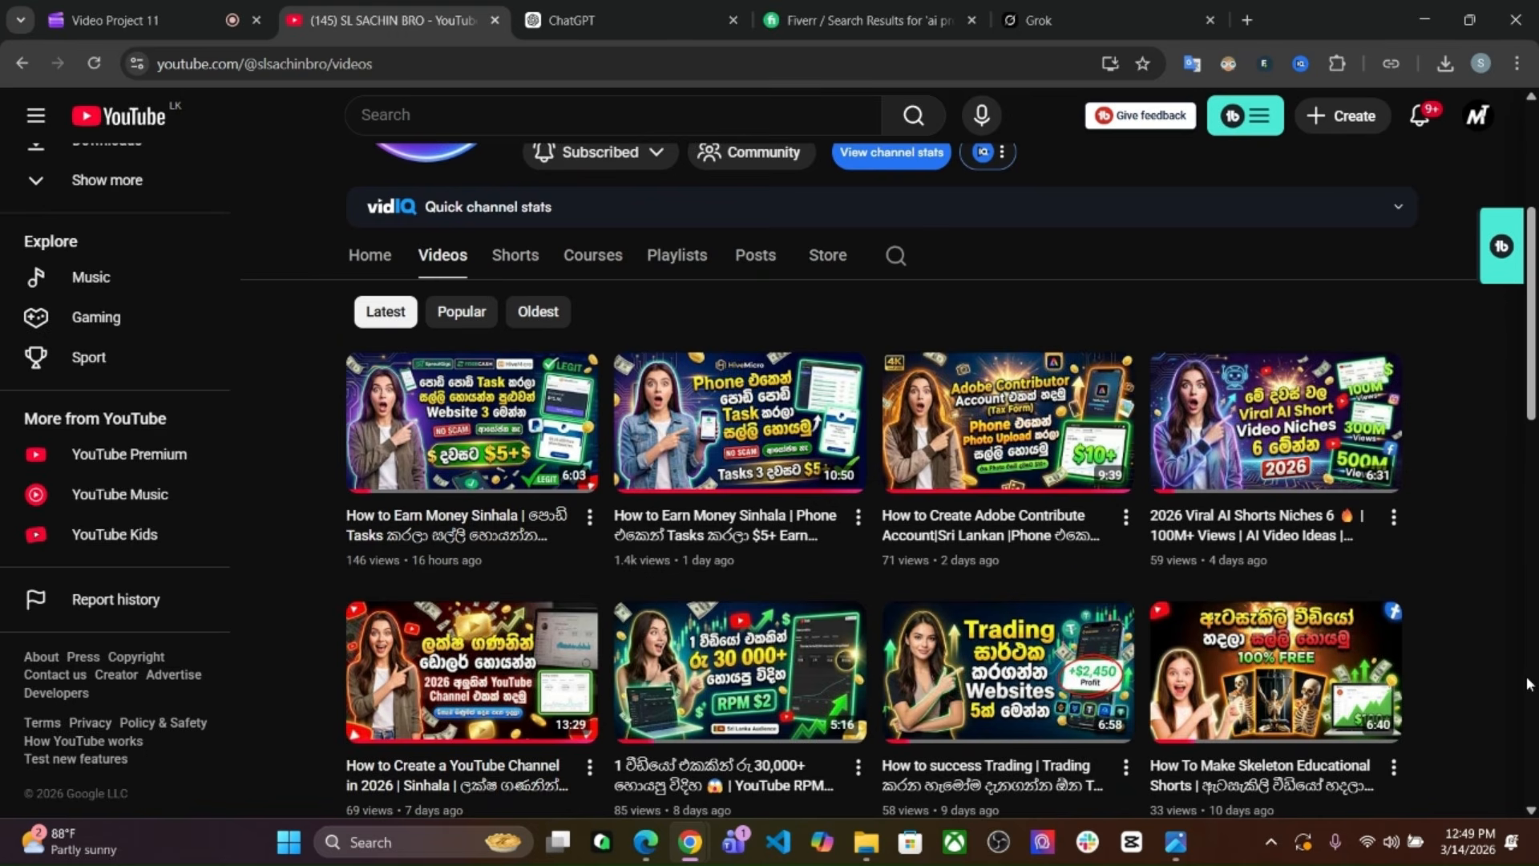
scroll(1527, 684, "up", 1)
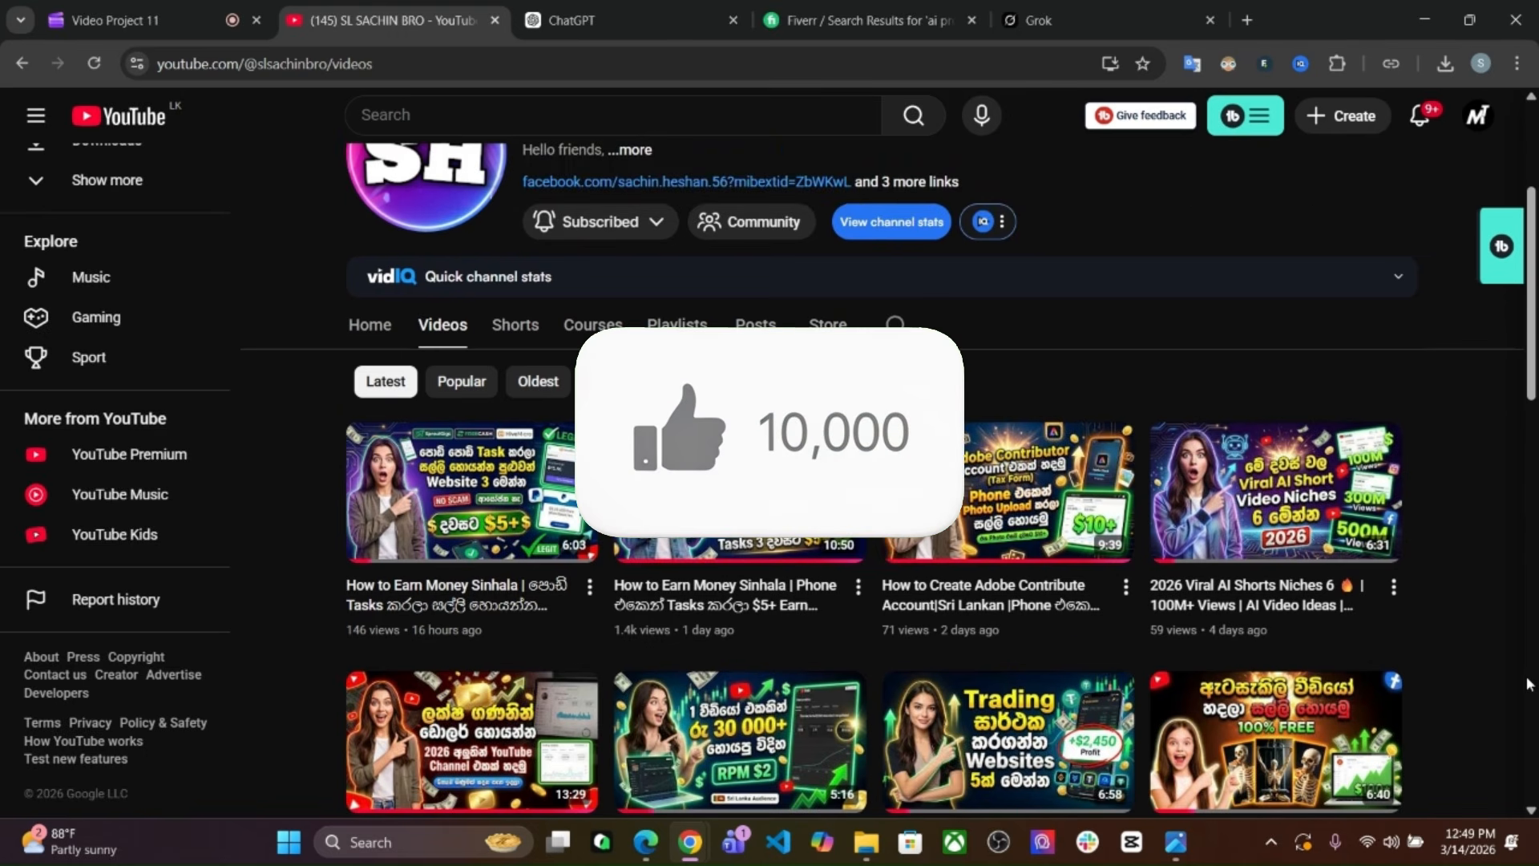
scroll(1526, 684, "up", 1)
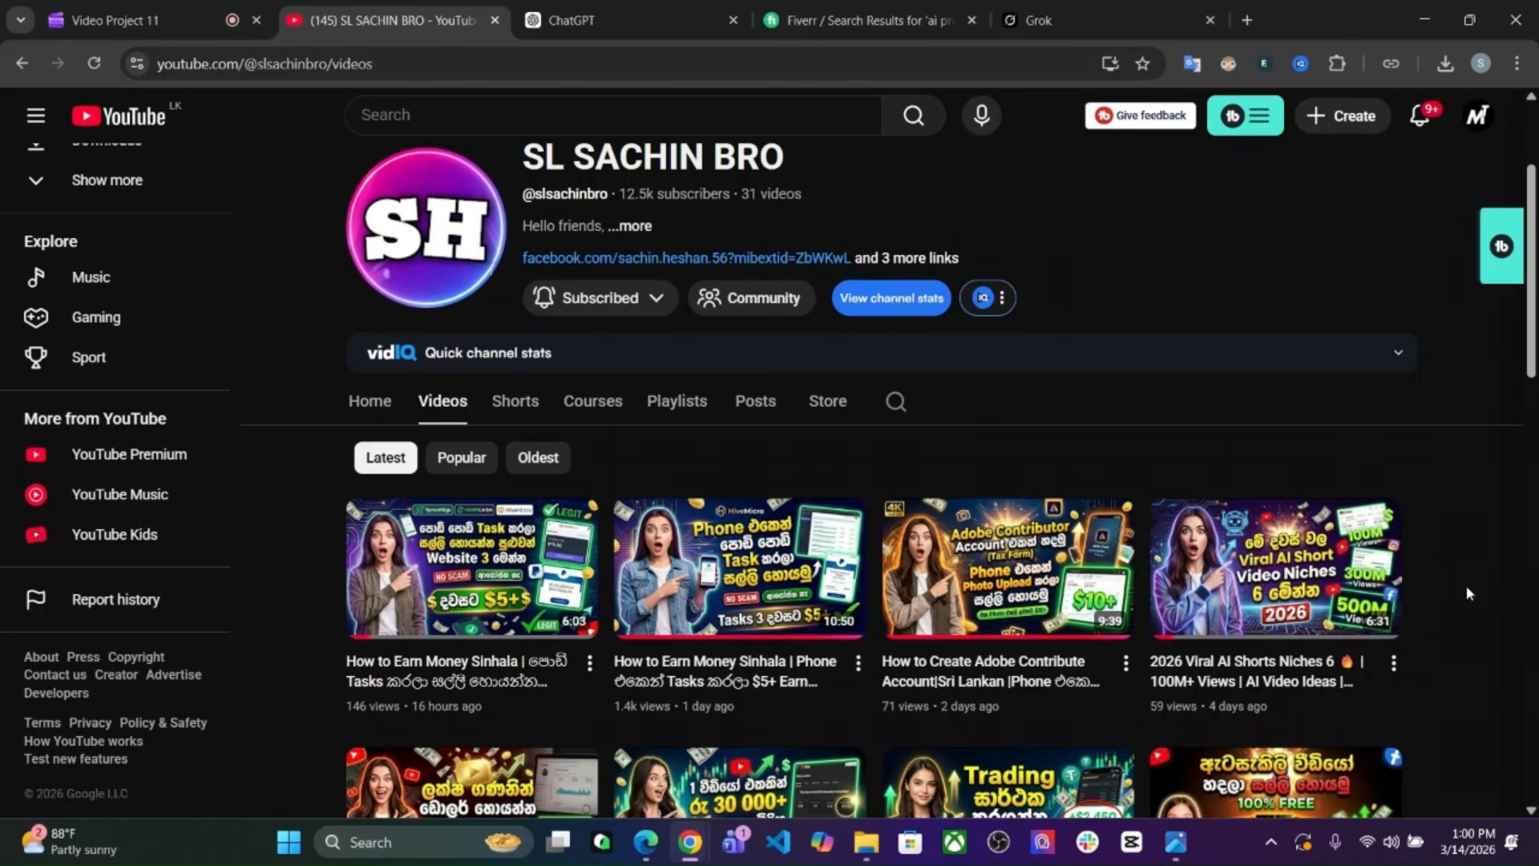
Switch to the Fiverr results for "ai product ads" and examine the gigs' descriptions, ratings and starting prices.
left_click(881, 20)
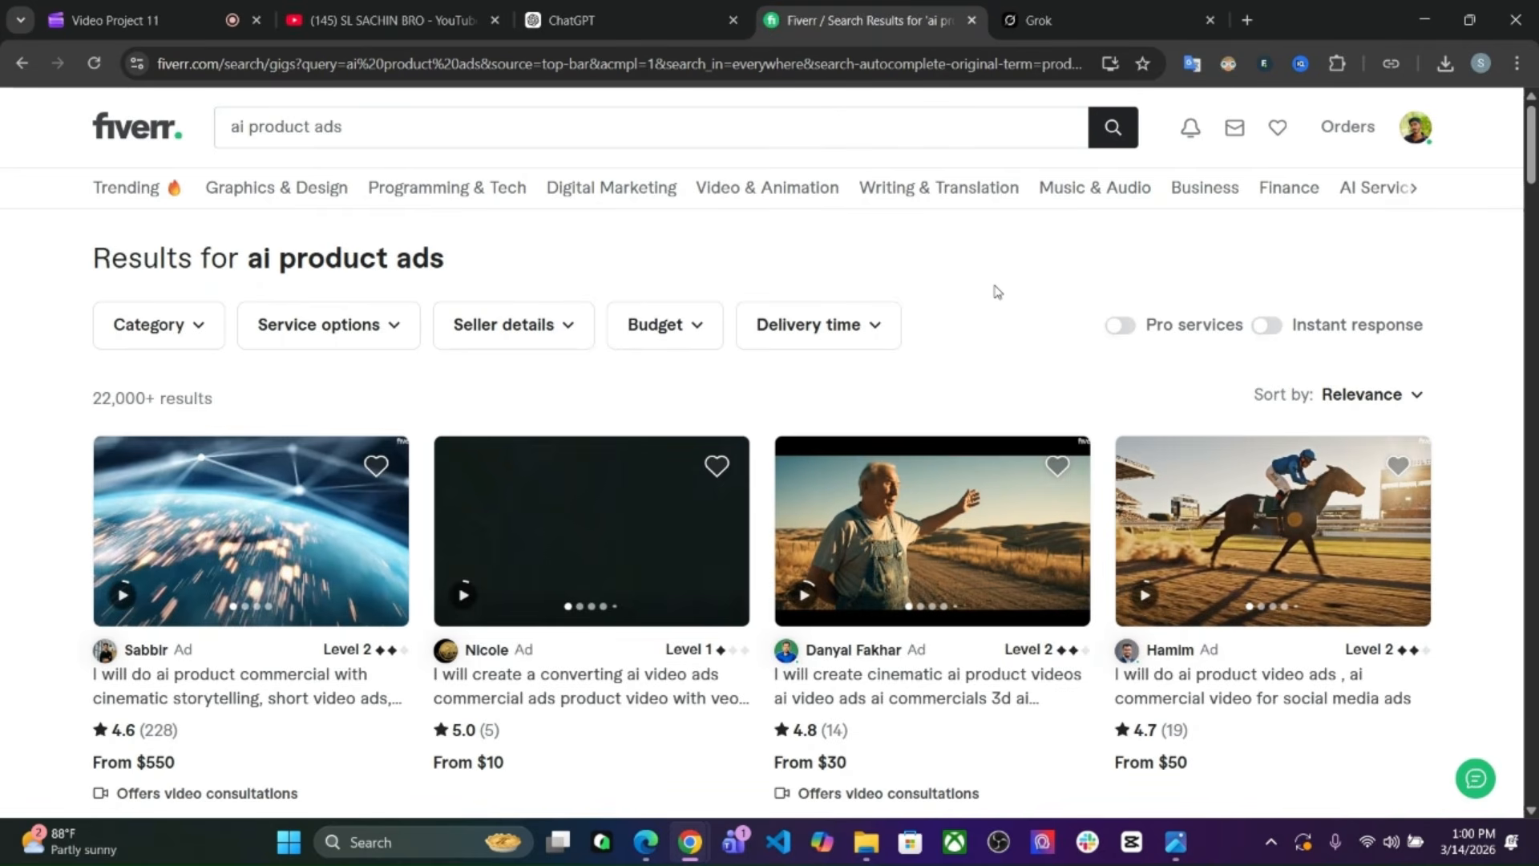
scroll(996, 291, "down", 2)
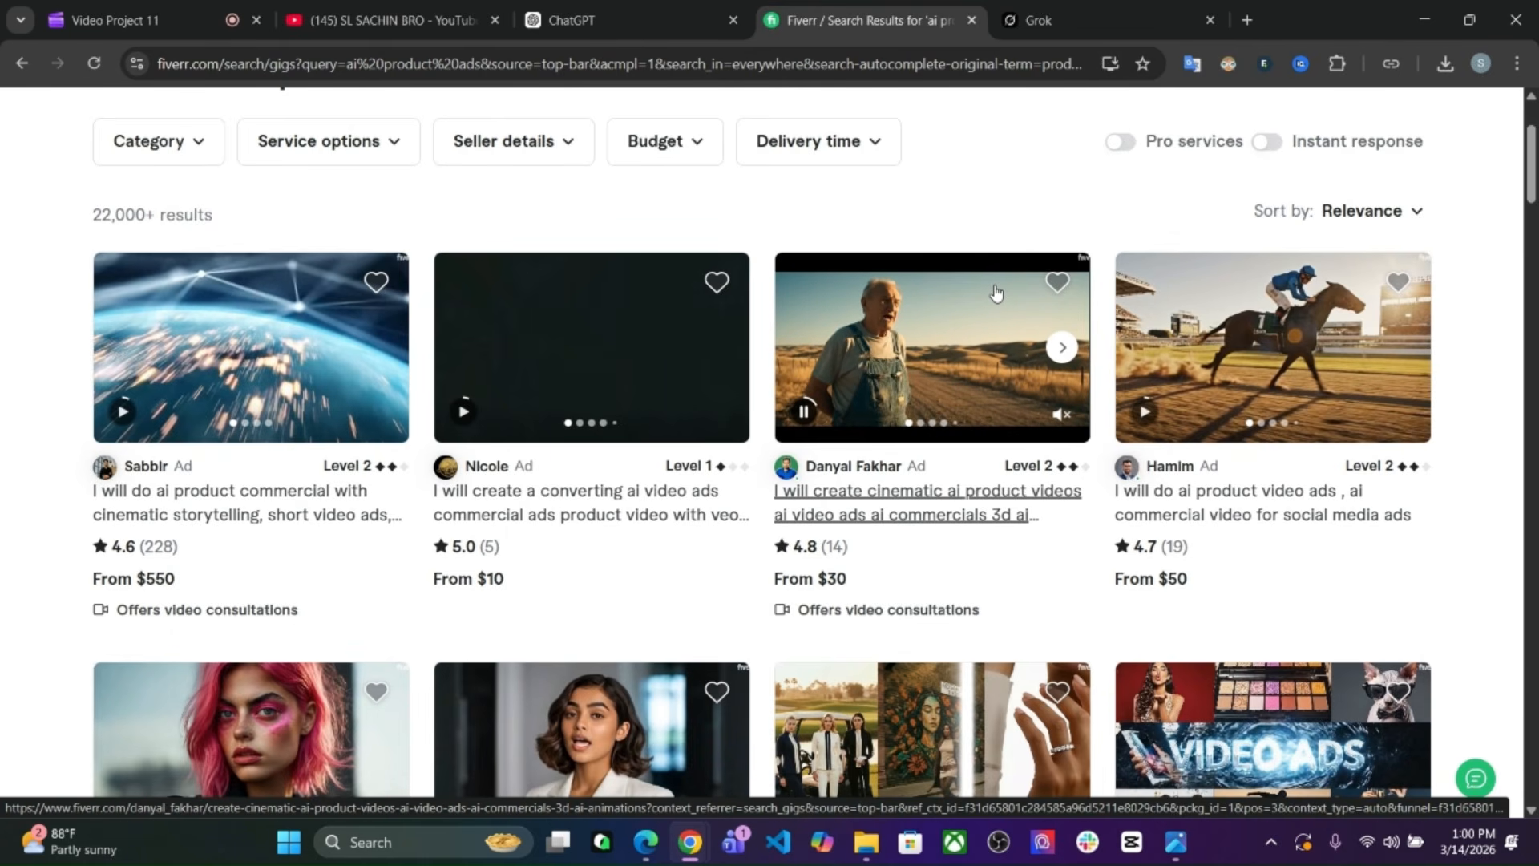
scroll(997, 291, "down", 1)
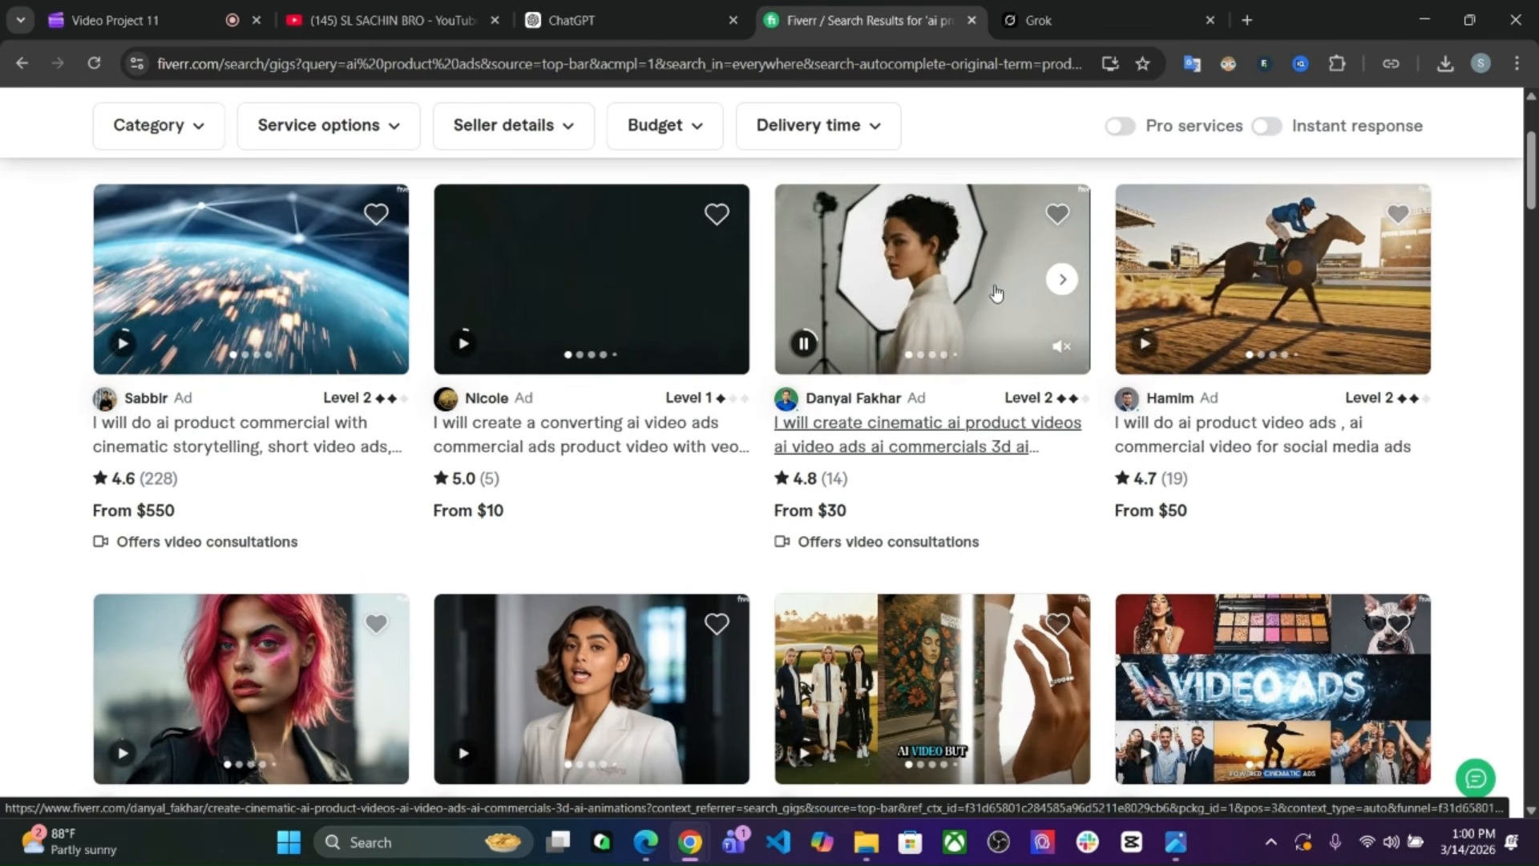
scroll(996, 291, "down", 1)
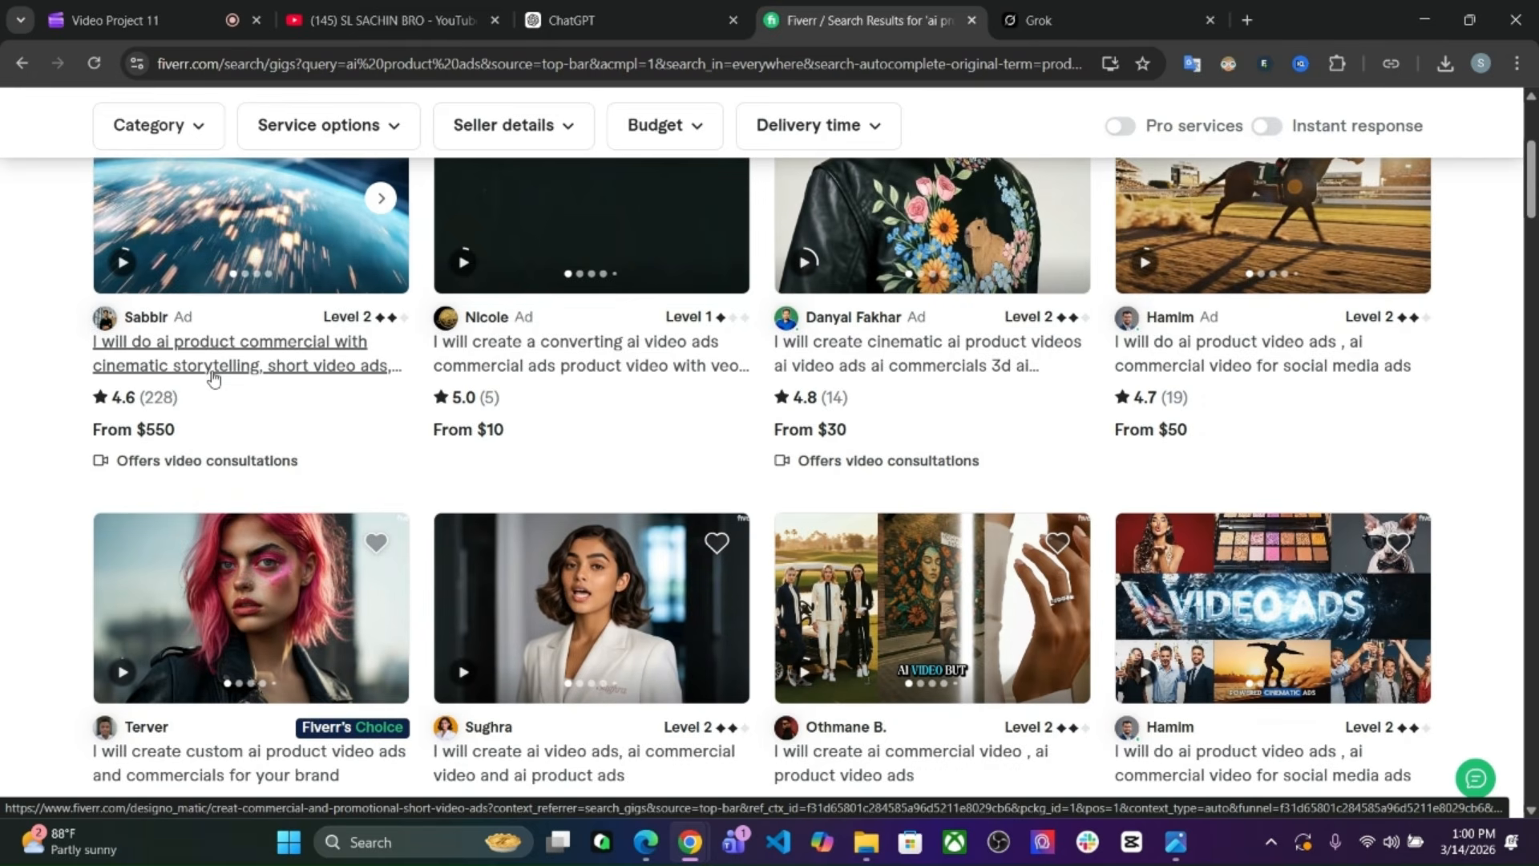
scroll(526, 472, "down", 2)
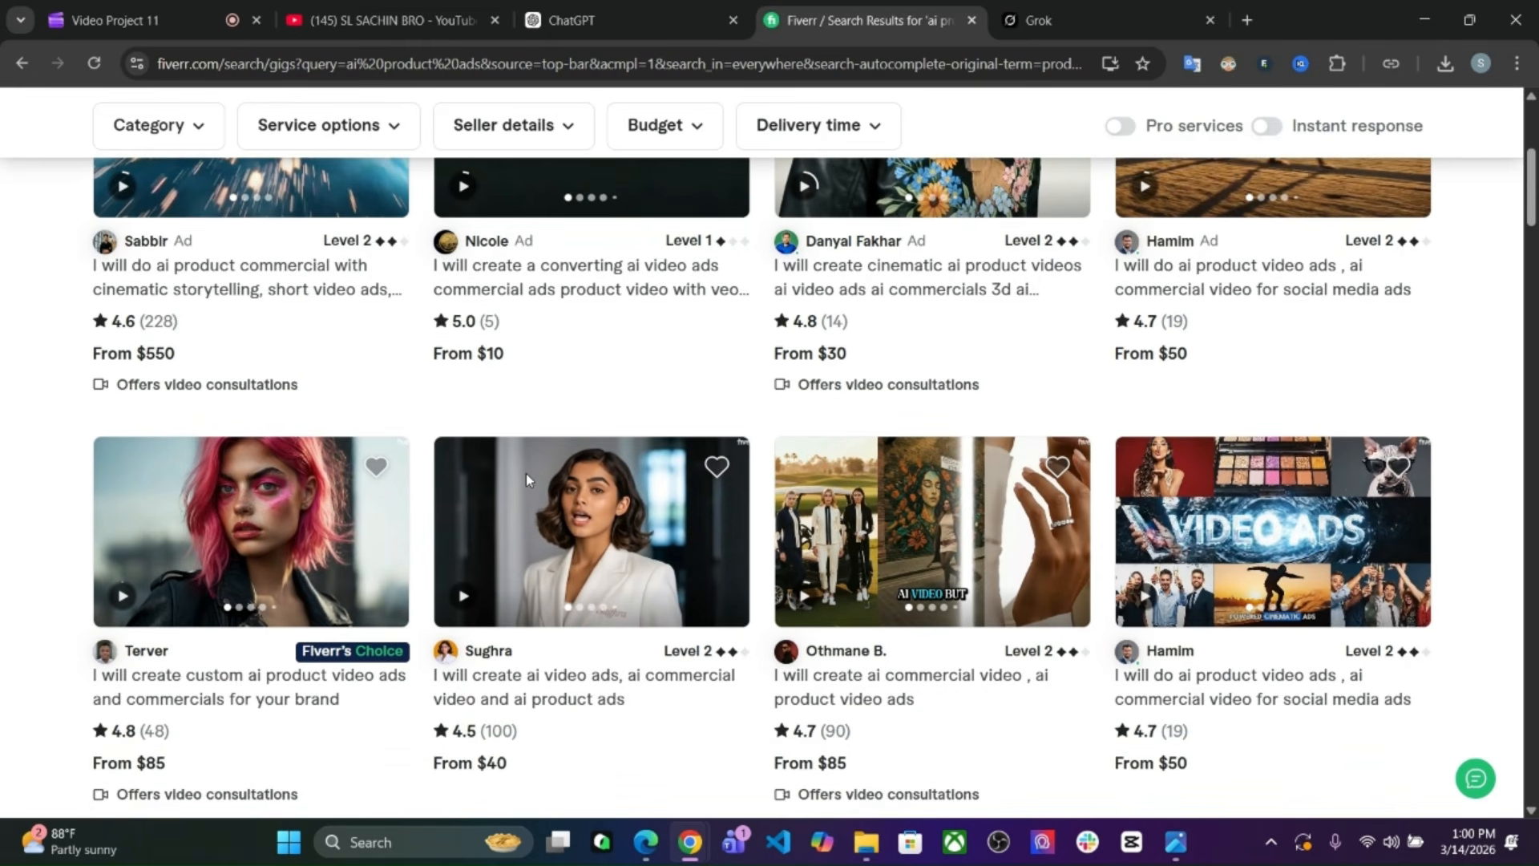
scroll(526, 473, "down", 1)
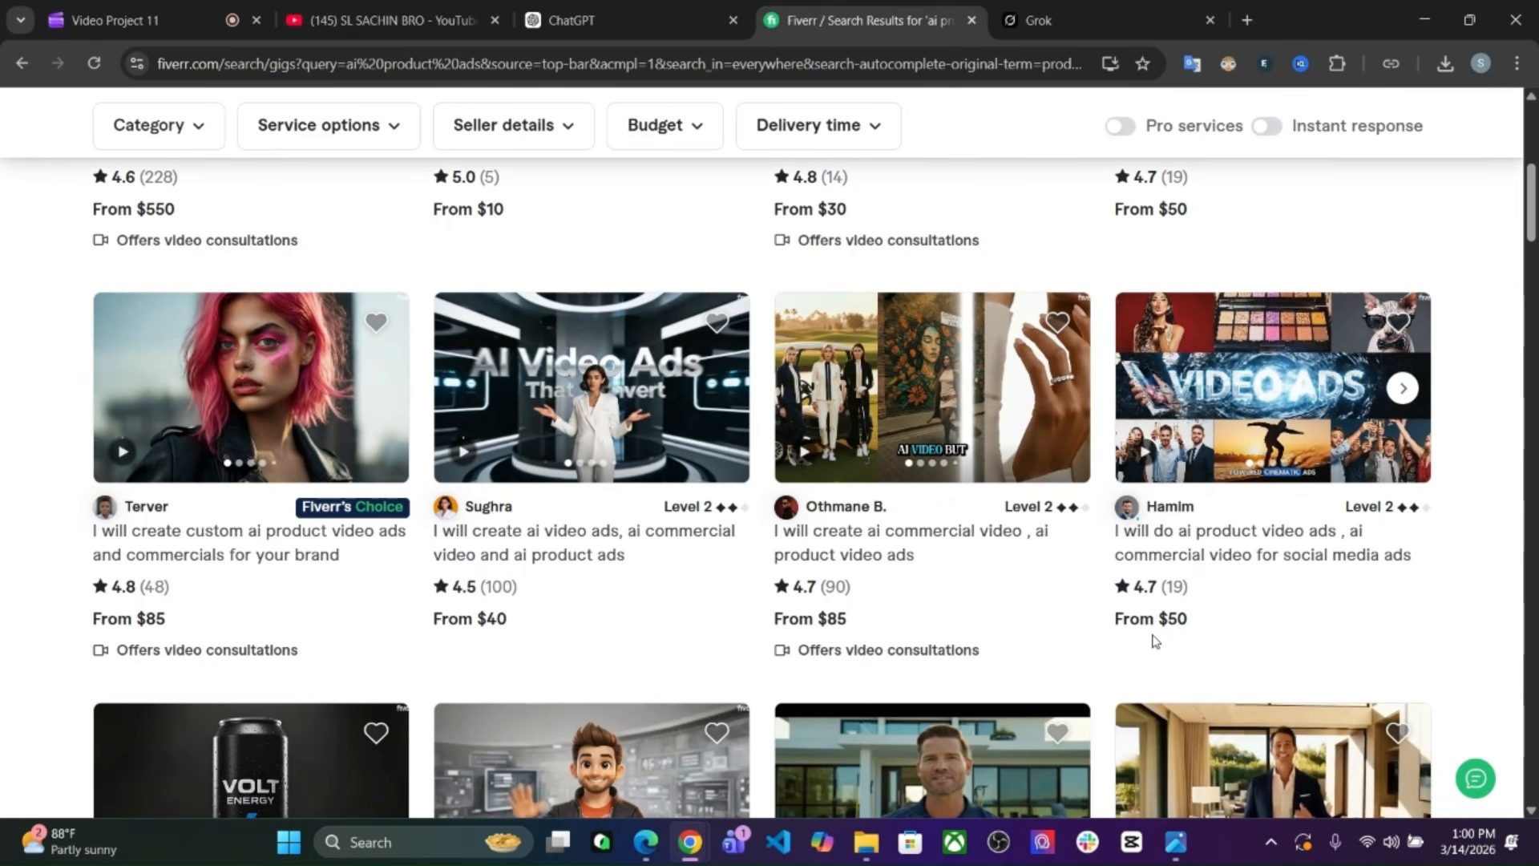
scroll(1154, 642, "down", 1)
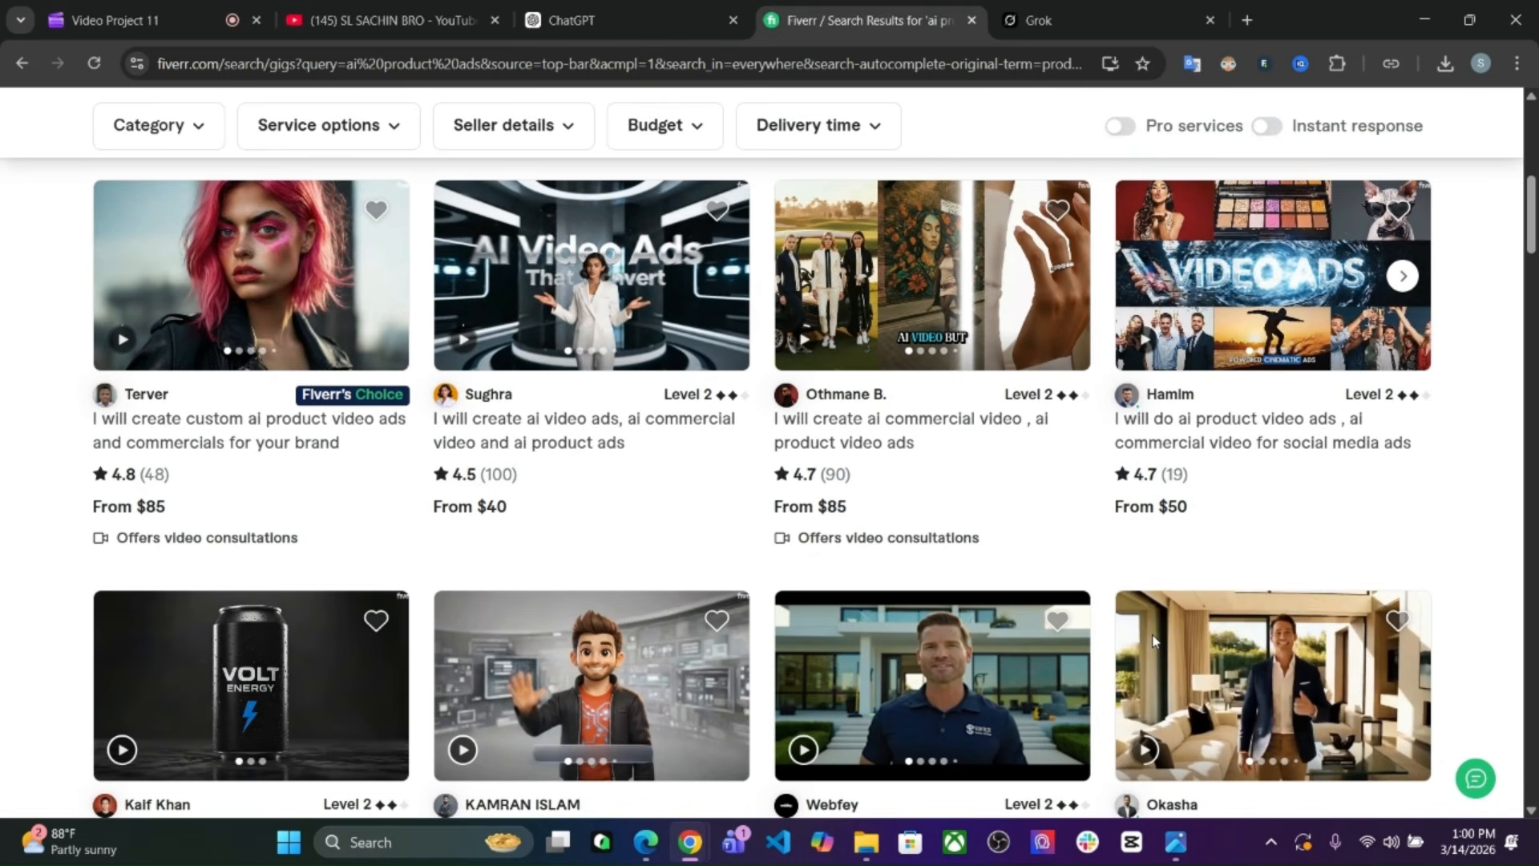
scroll(1155, 640, "down", 1)
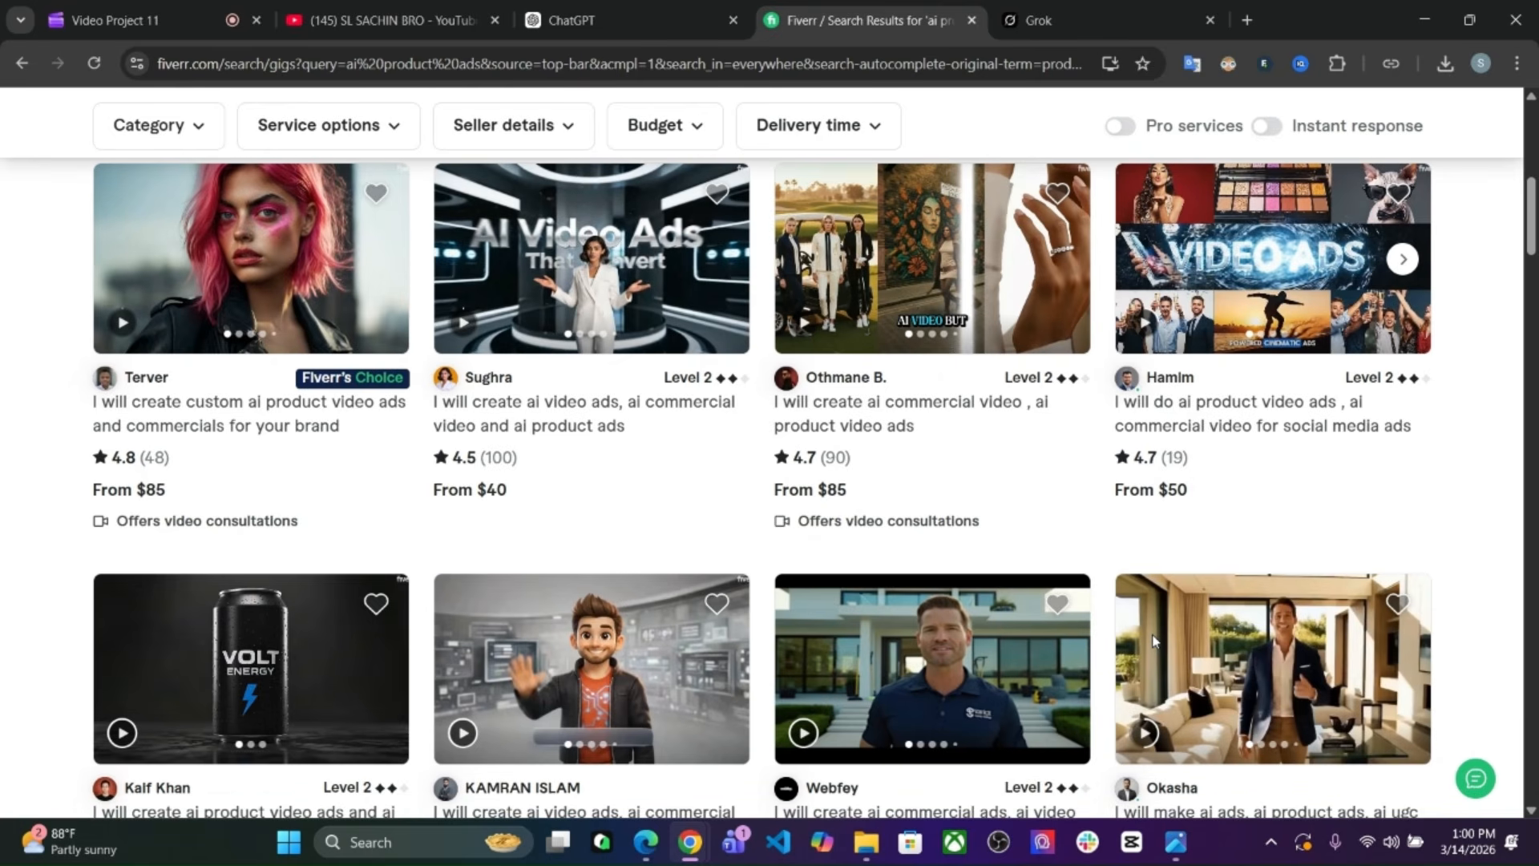
mouse_move(1154, 641)
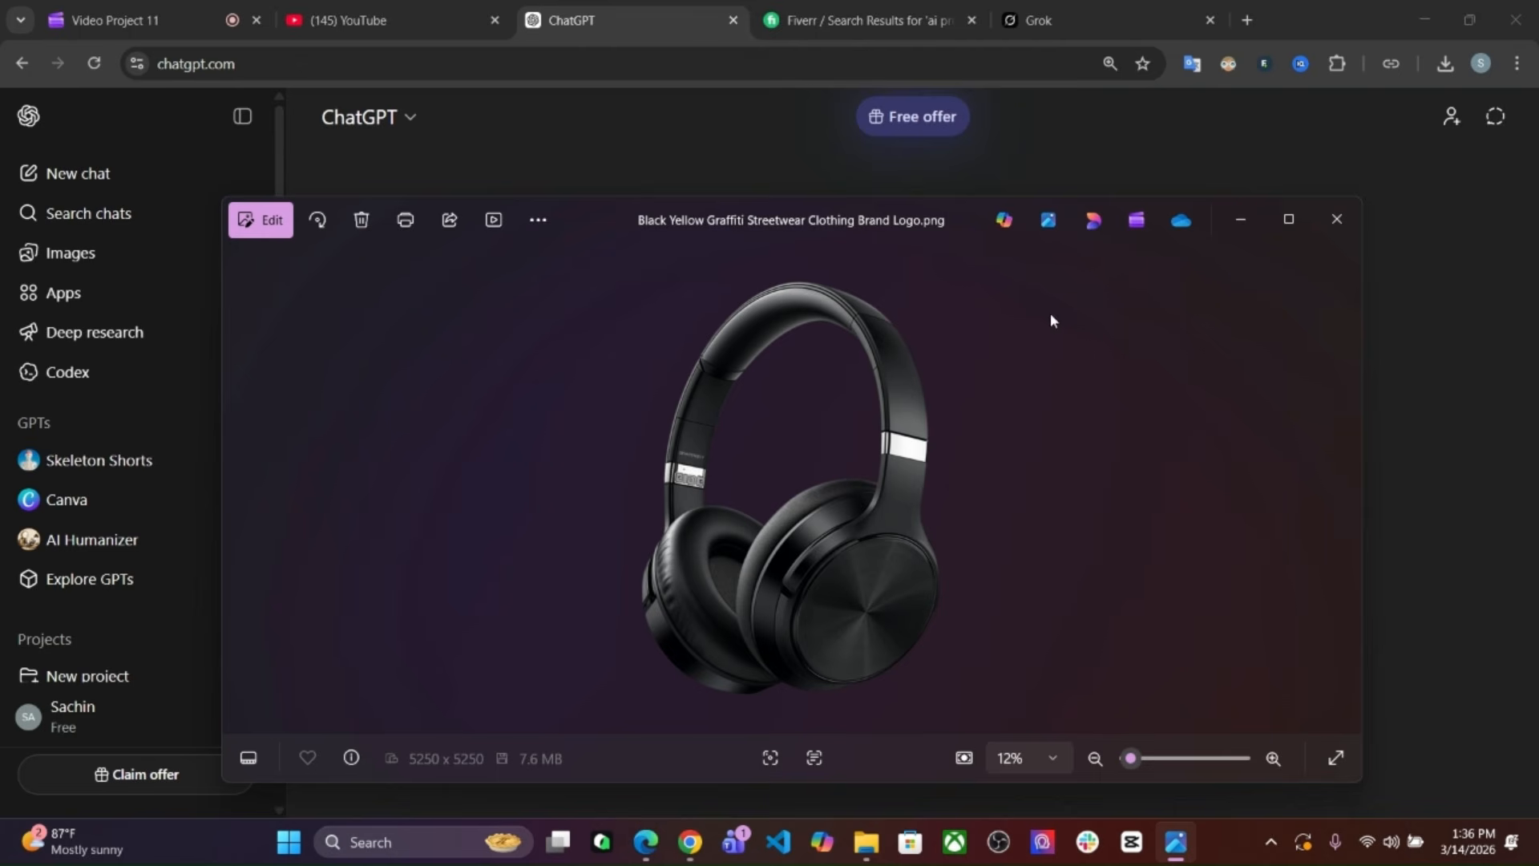
Inspect the headset product image maximized, and attach Black Yellow Graffiti Streetwear Clothing Brand Logo.png from Downloads to a new ChatGPT message.
left_click(1289, 220)
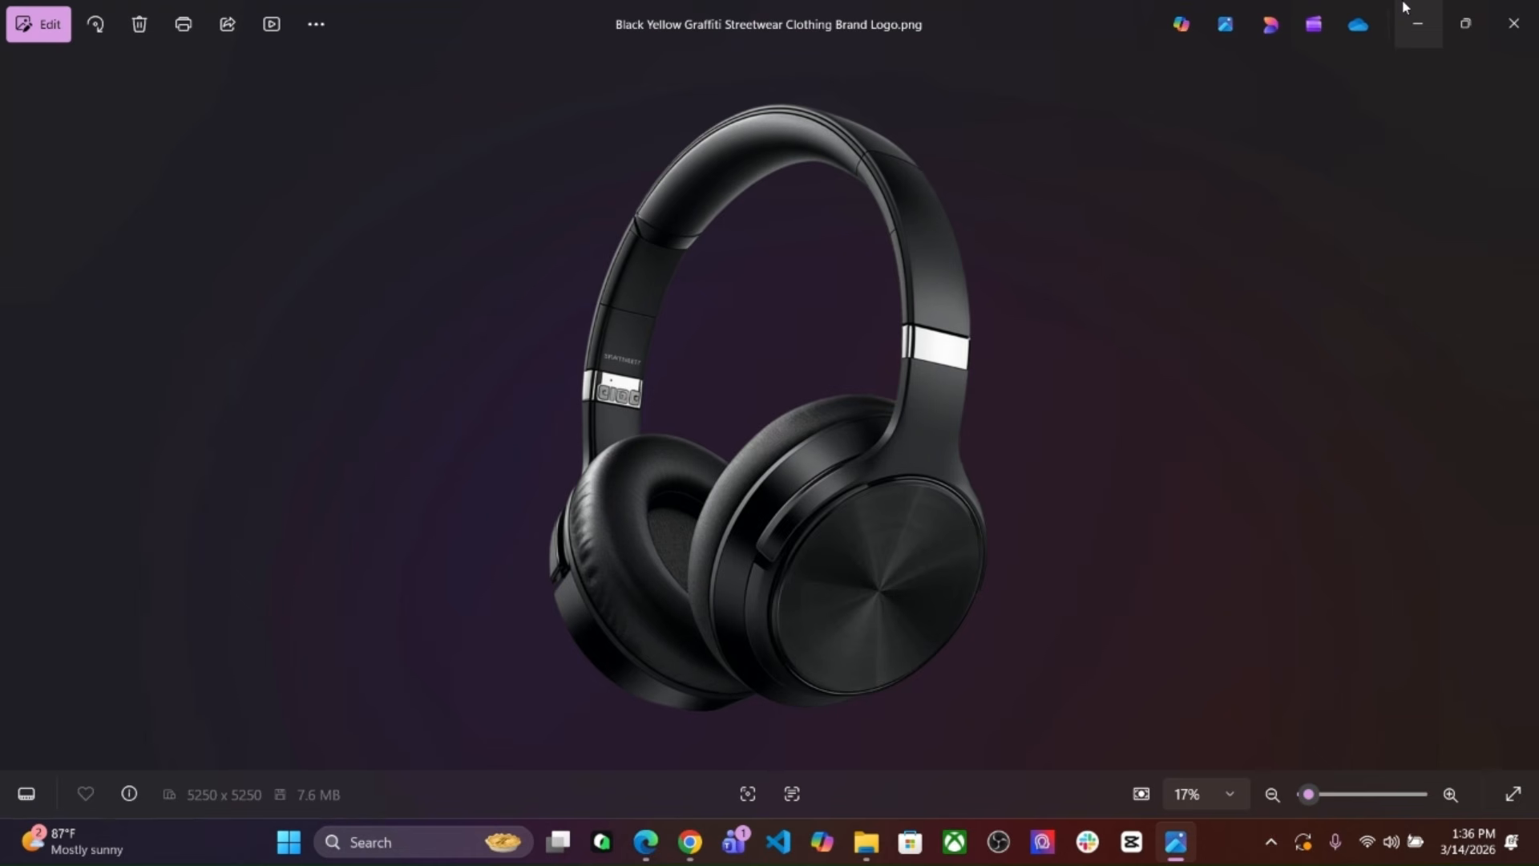
left_click(1417, 23)
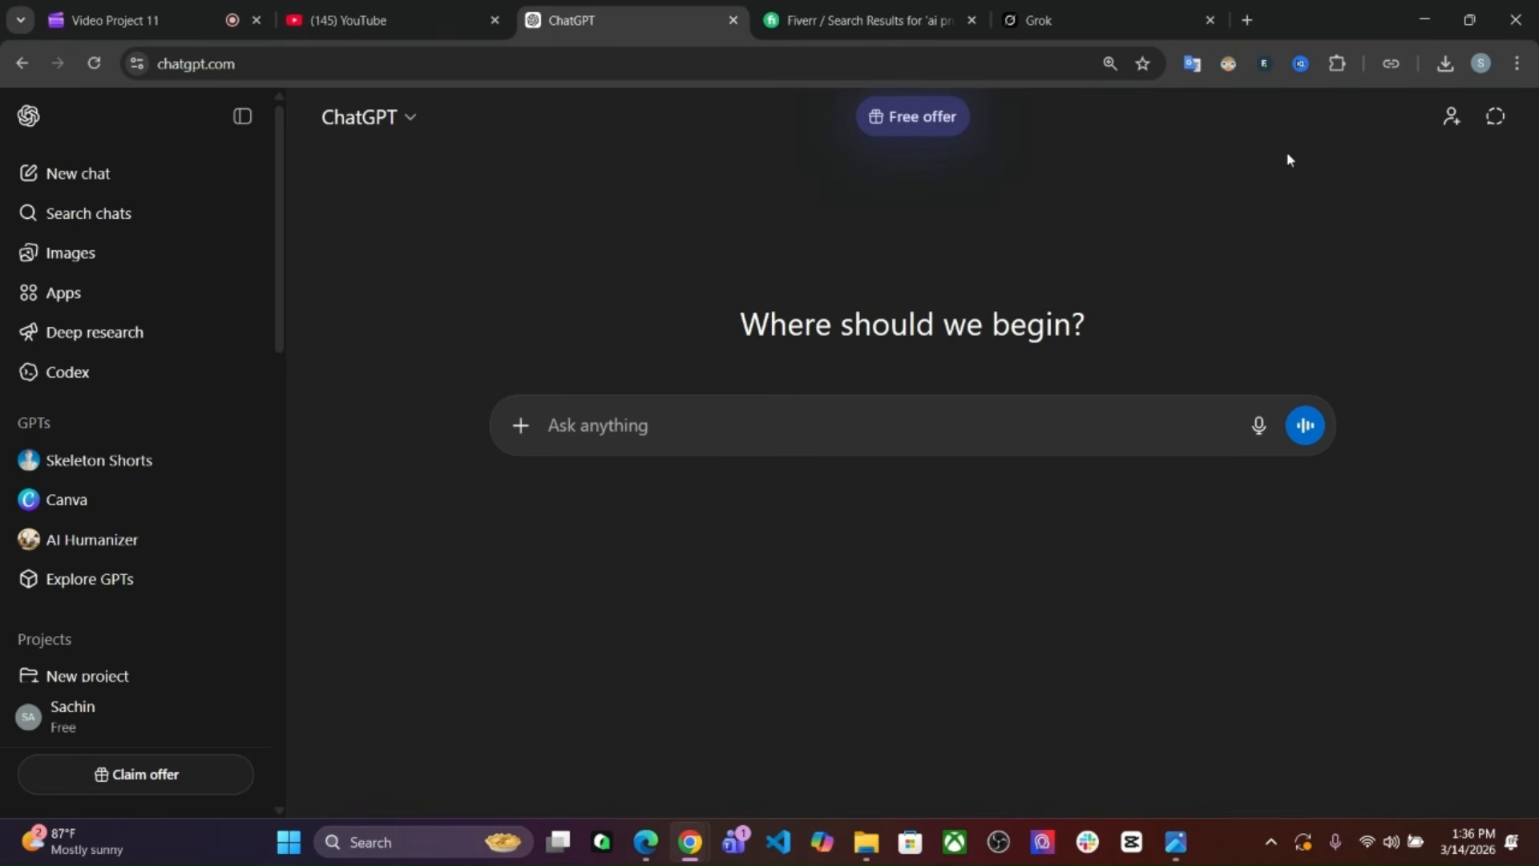
left_click(517, 442)
left_click(545, 473)
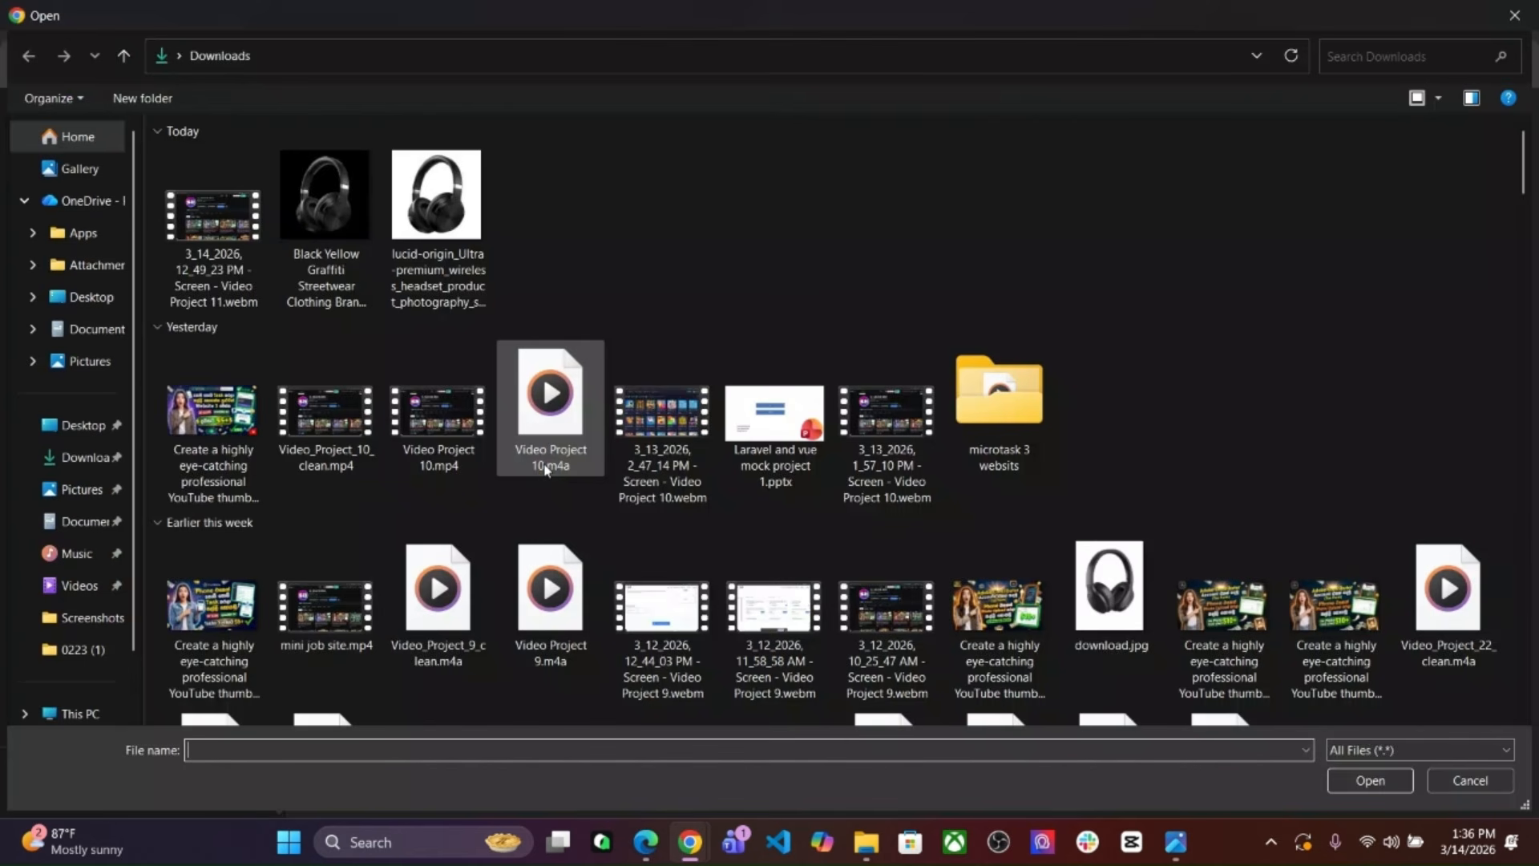
left_click(324, 197)
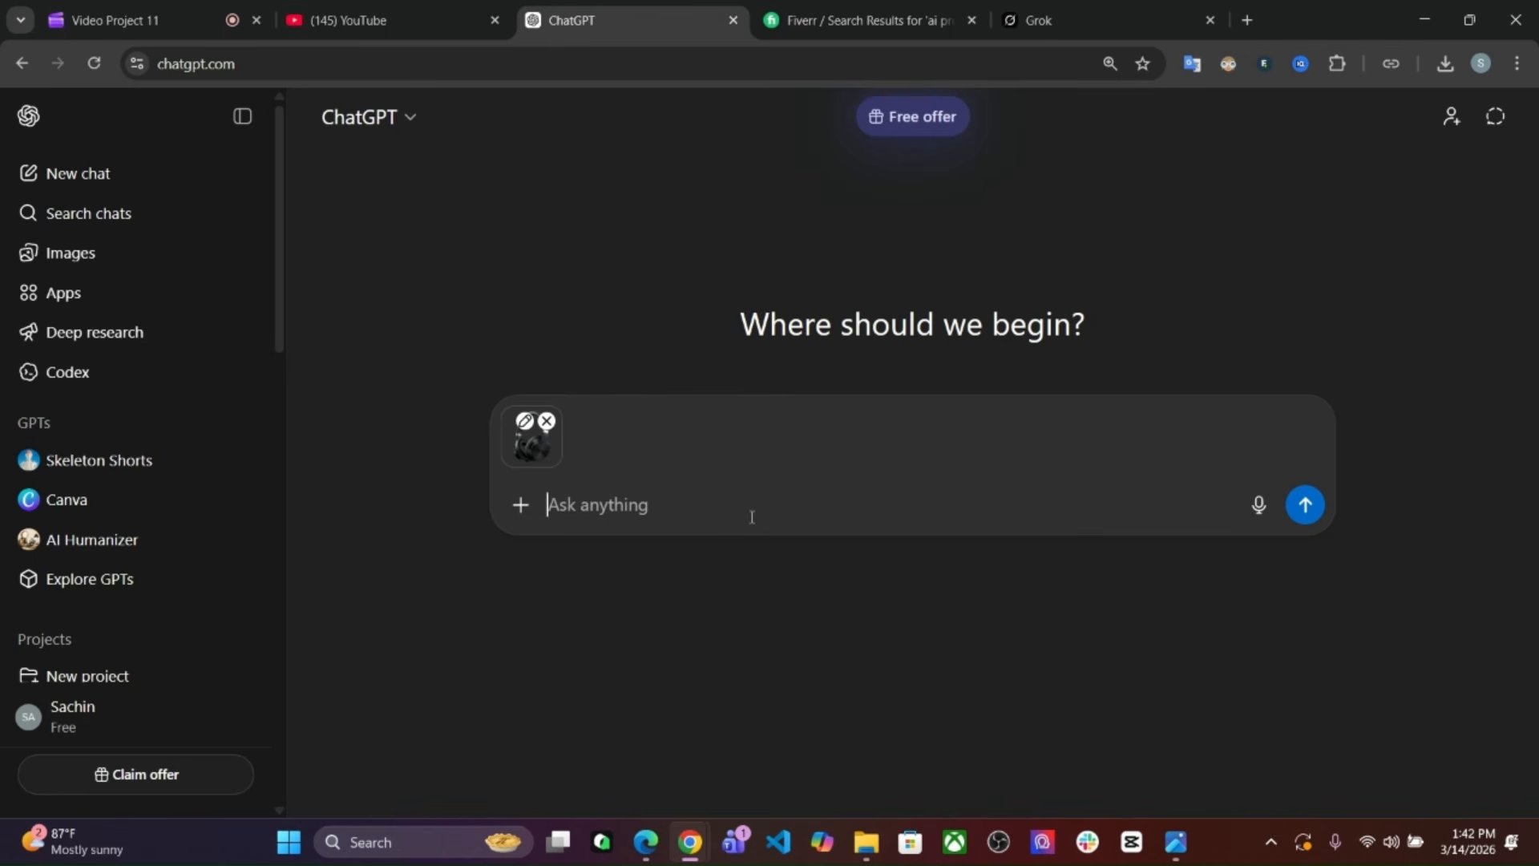
Ask ChatGPT for 5 video prompts for a professional, premium Facebook and Instagram advertisement for this headset, to combine into one video.
type("I want to create a professional and premium Facebook and Instagram advertisement for this headset using AI. Please write 5 video prompts for it. I will combine those 5 videos together to make one advertisement video.")
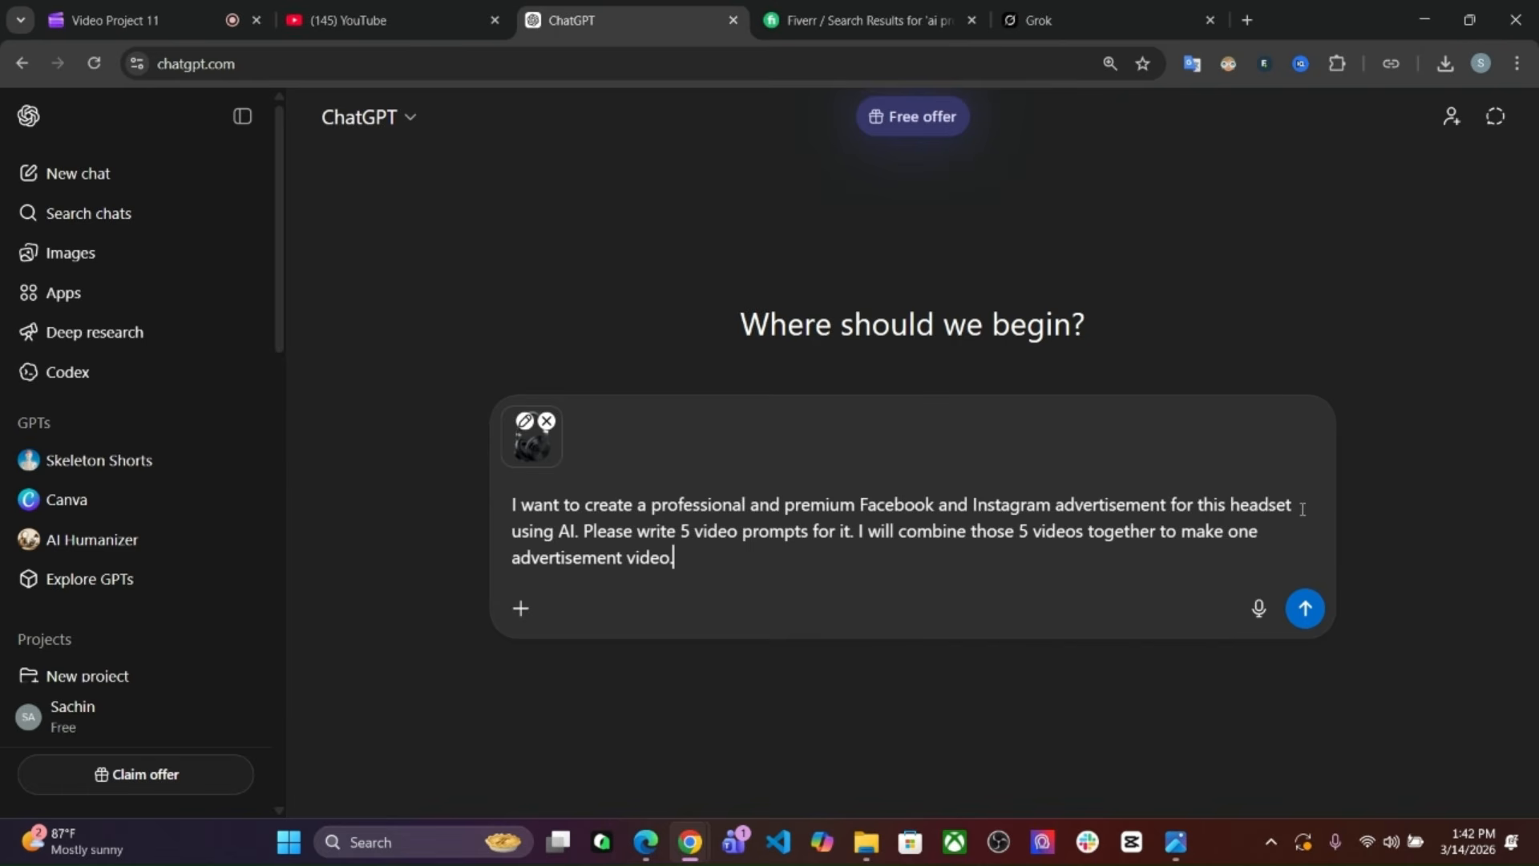
left_click_drag(1302, 508, 1232, 505)
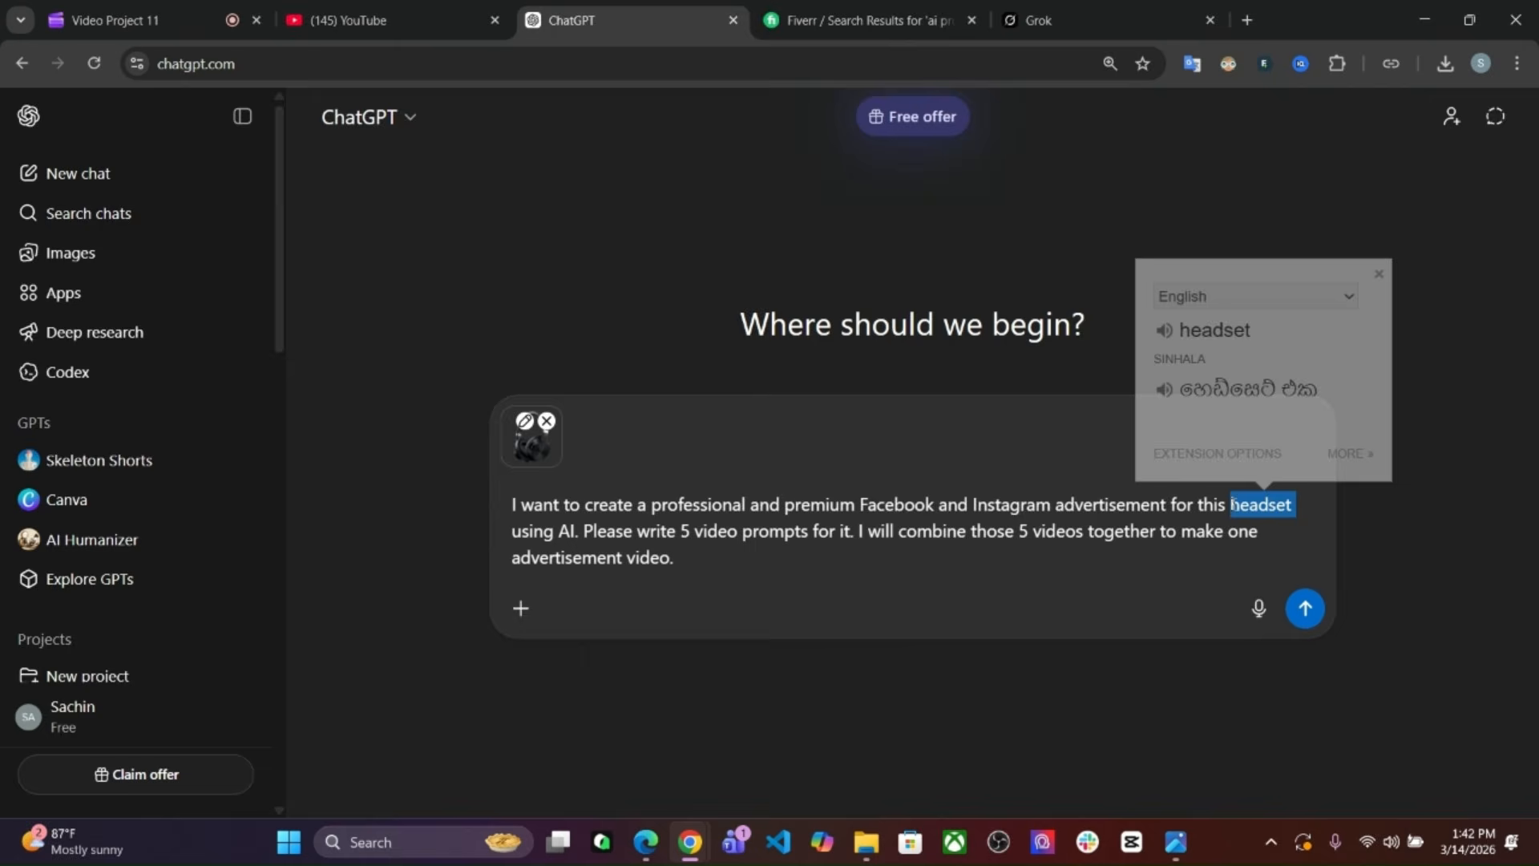
left_click(1092, 477)
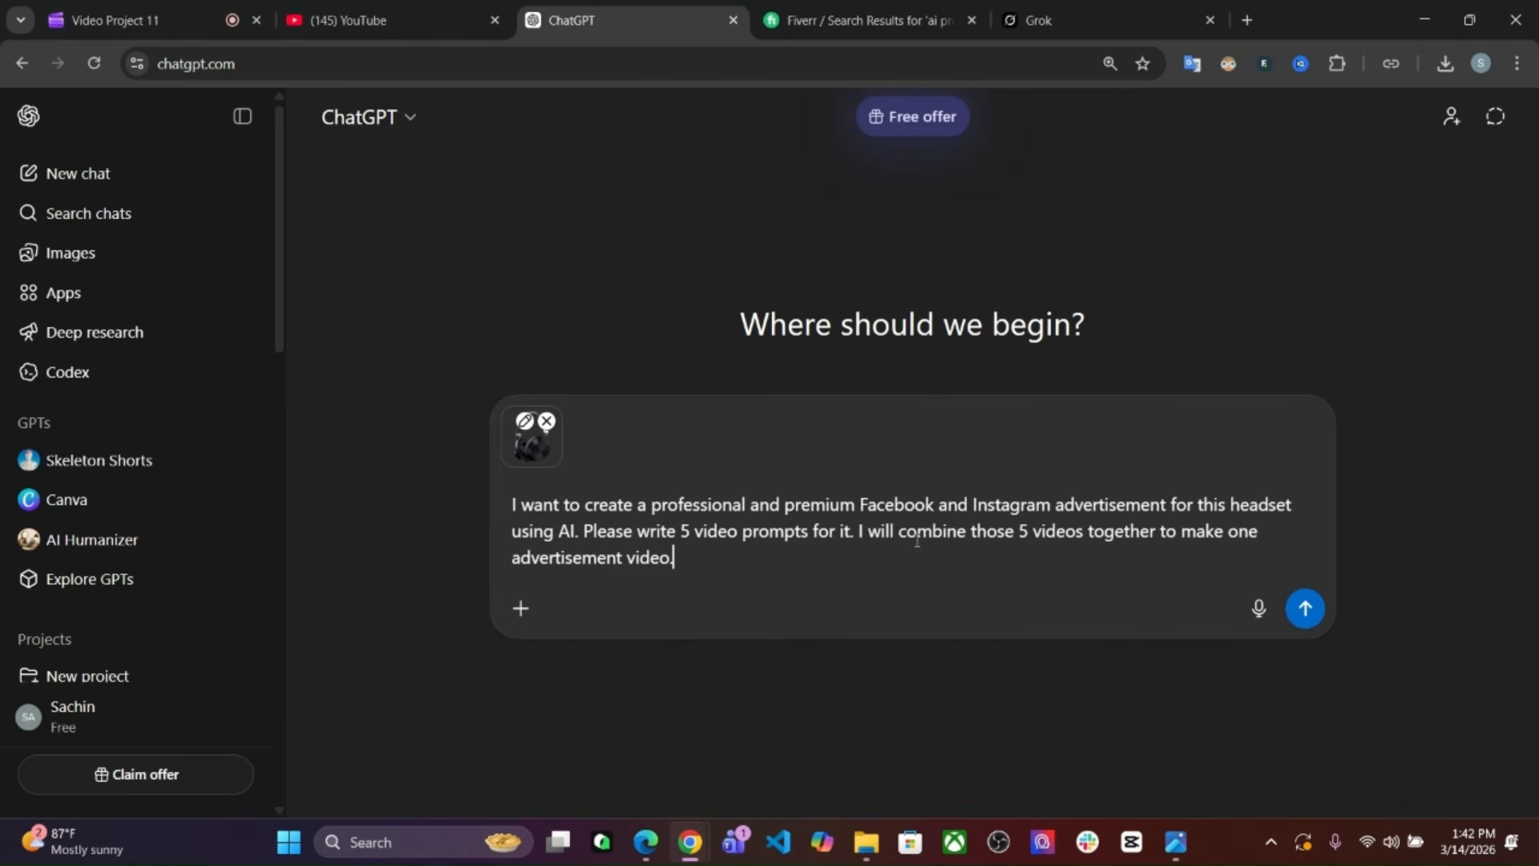
left_click(691, 535)
left_click(1305, 607)
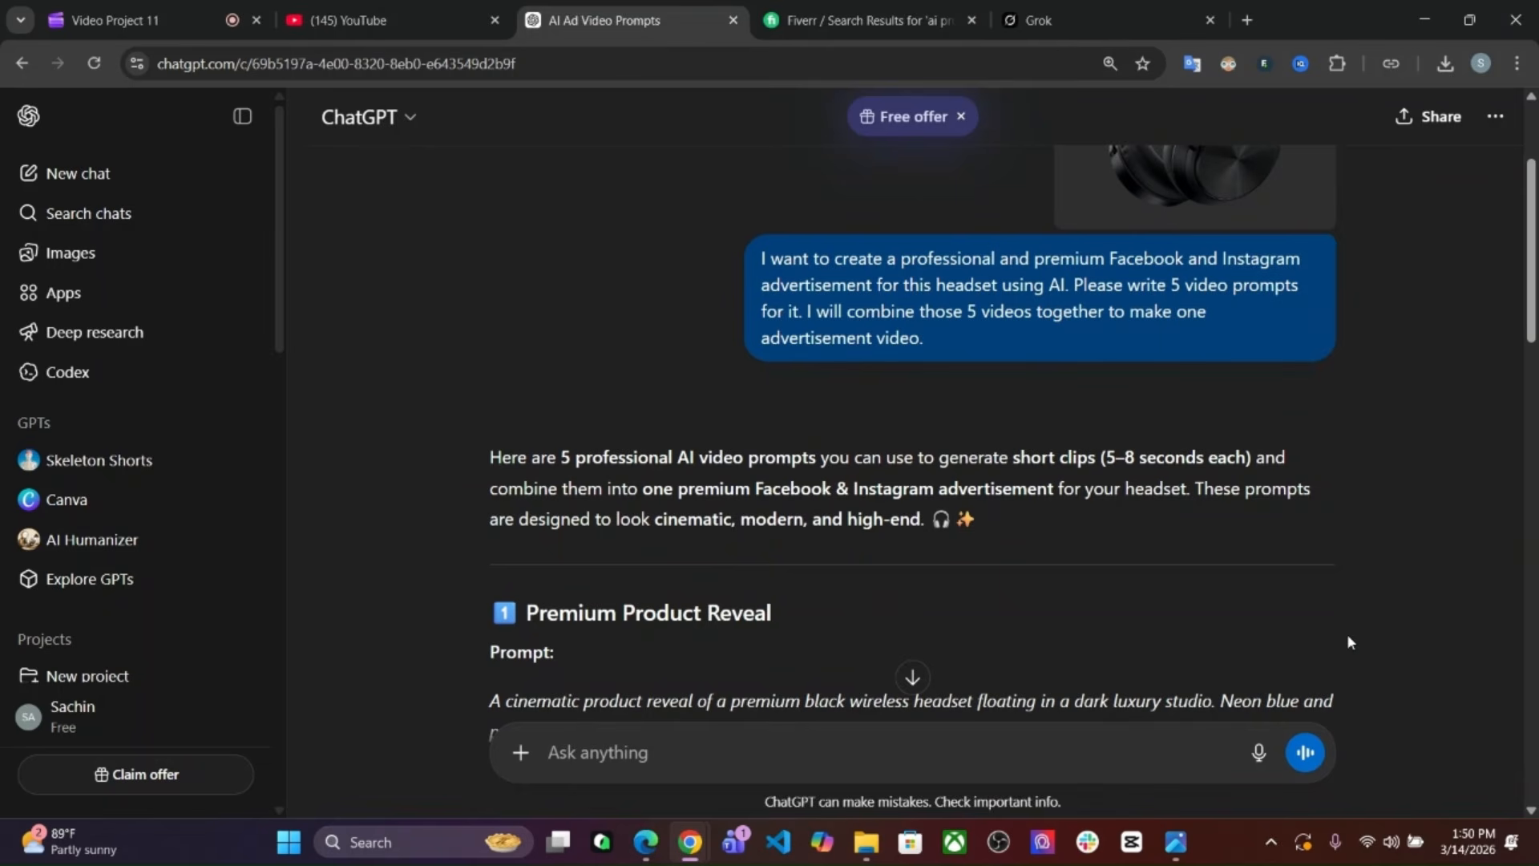
Read through the generated video prompts for the headset advertisement, from Premium Product Reveal to Sound Power Visualization.
scroll(1347, 641, "down", 1)
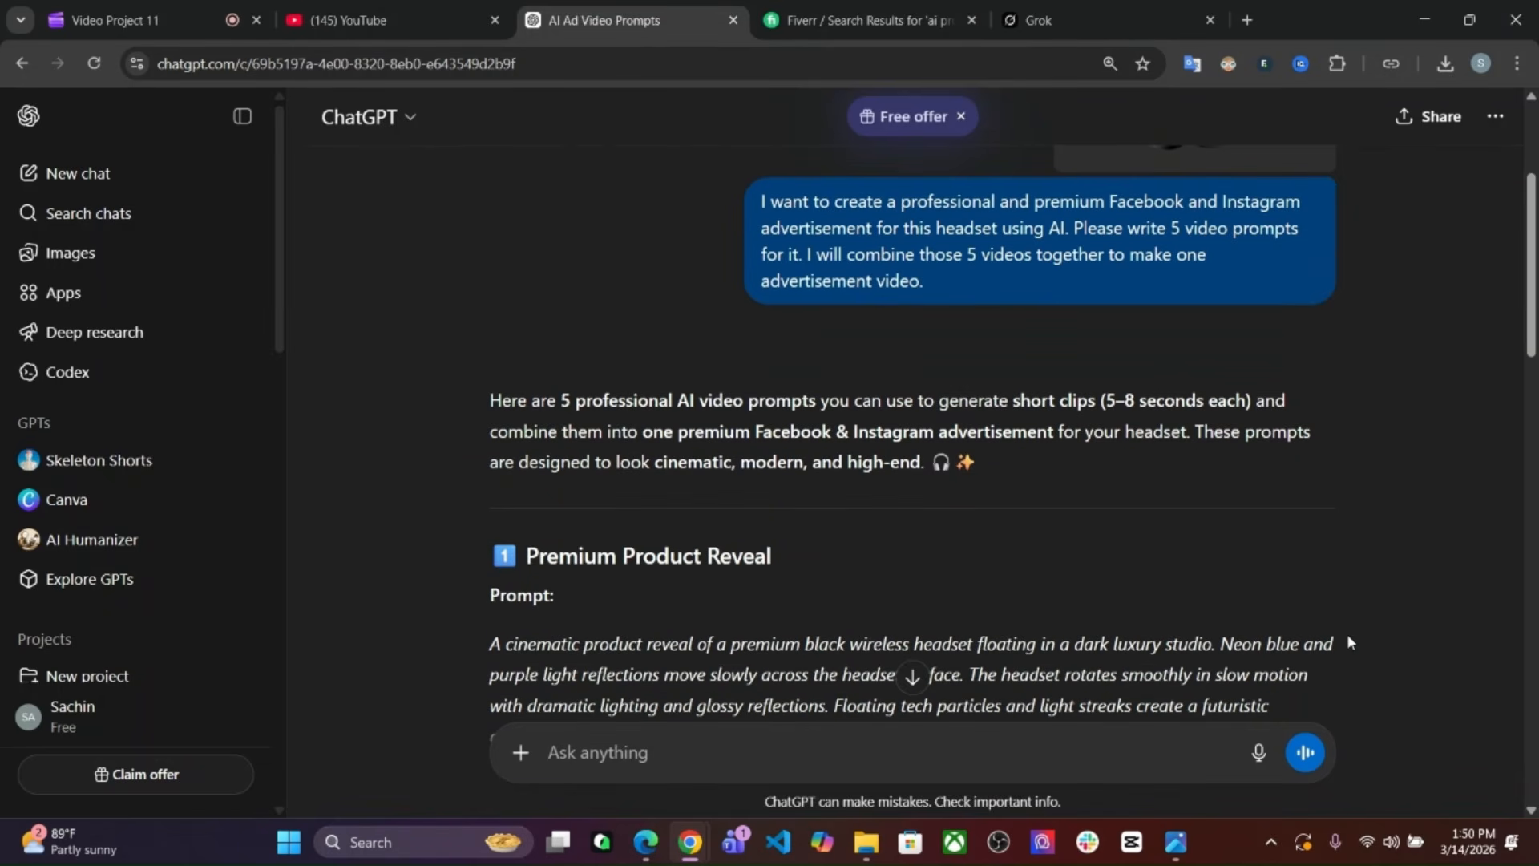
scroll(1346, 641, "down", 2)
scroll(1347, 641, "down", 5)
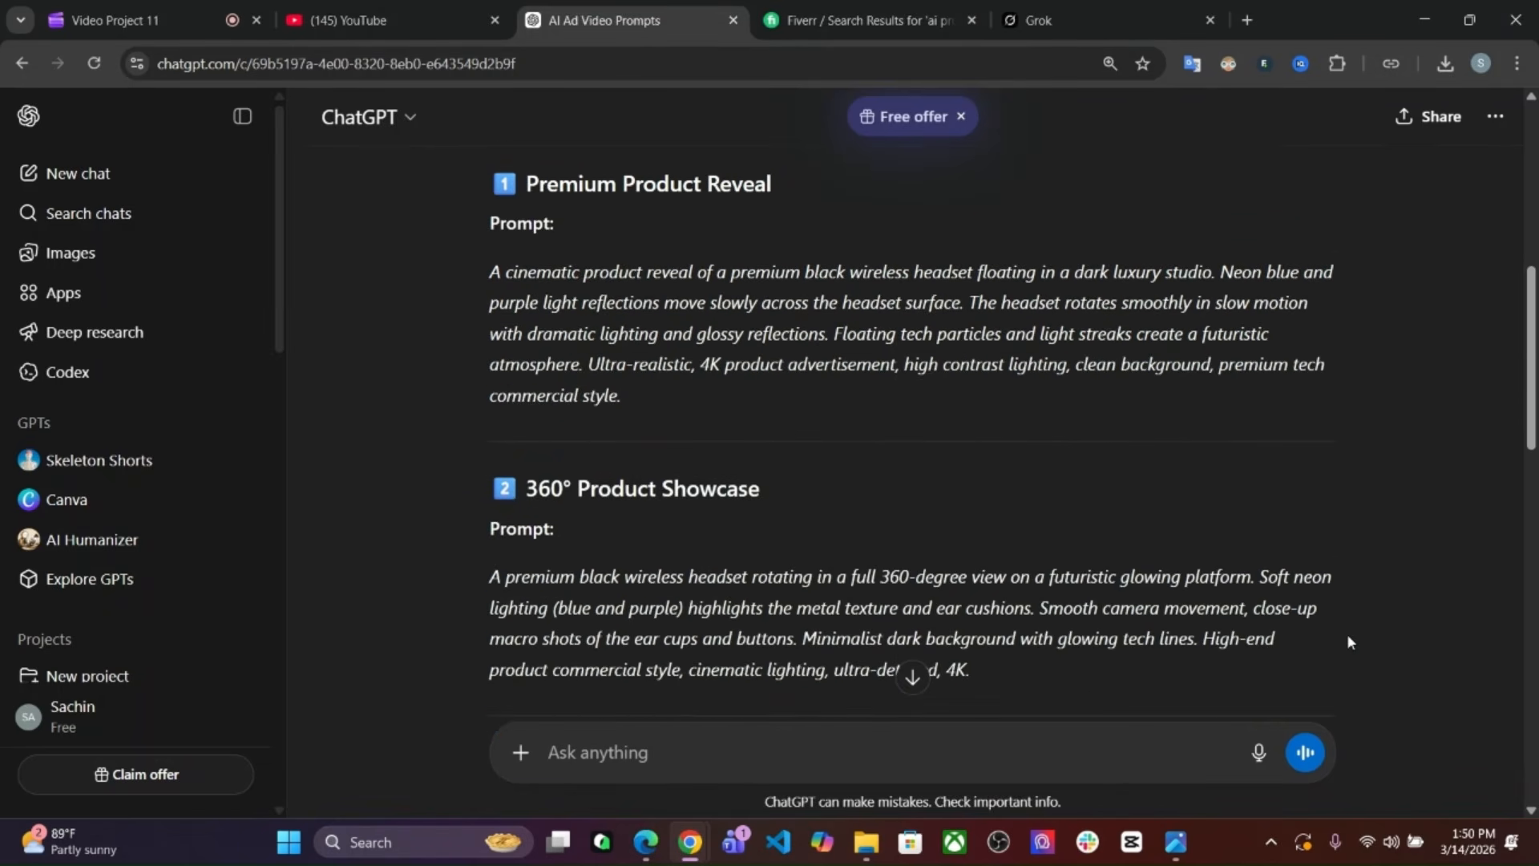
scroll(1346, 641, "down", 3)
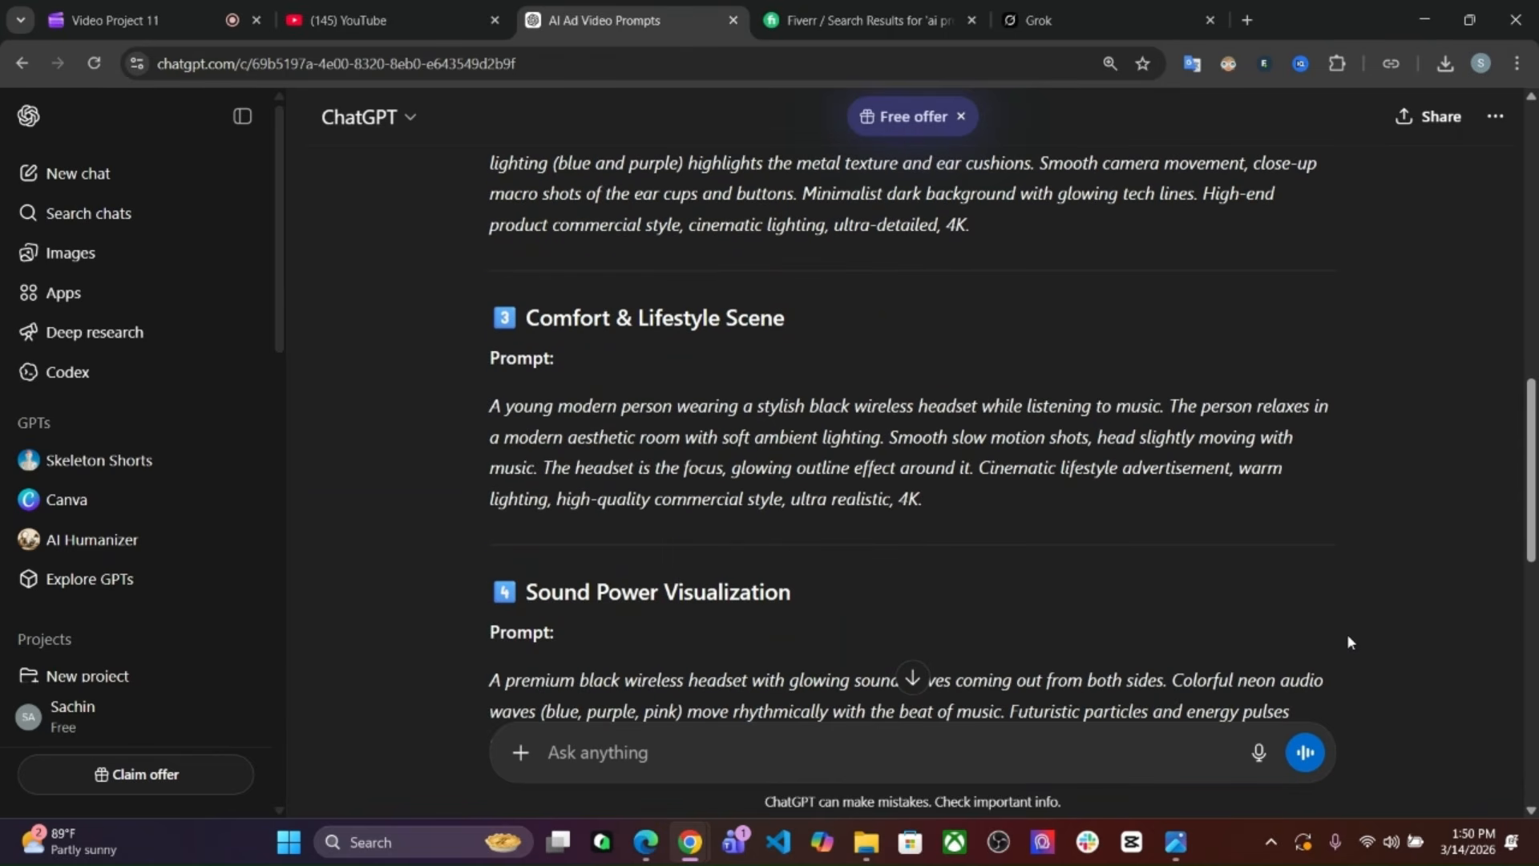
scroll(1347, 641, "up", 5)
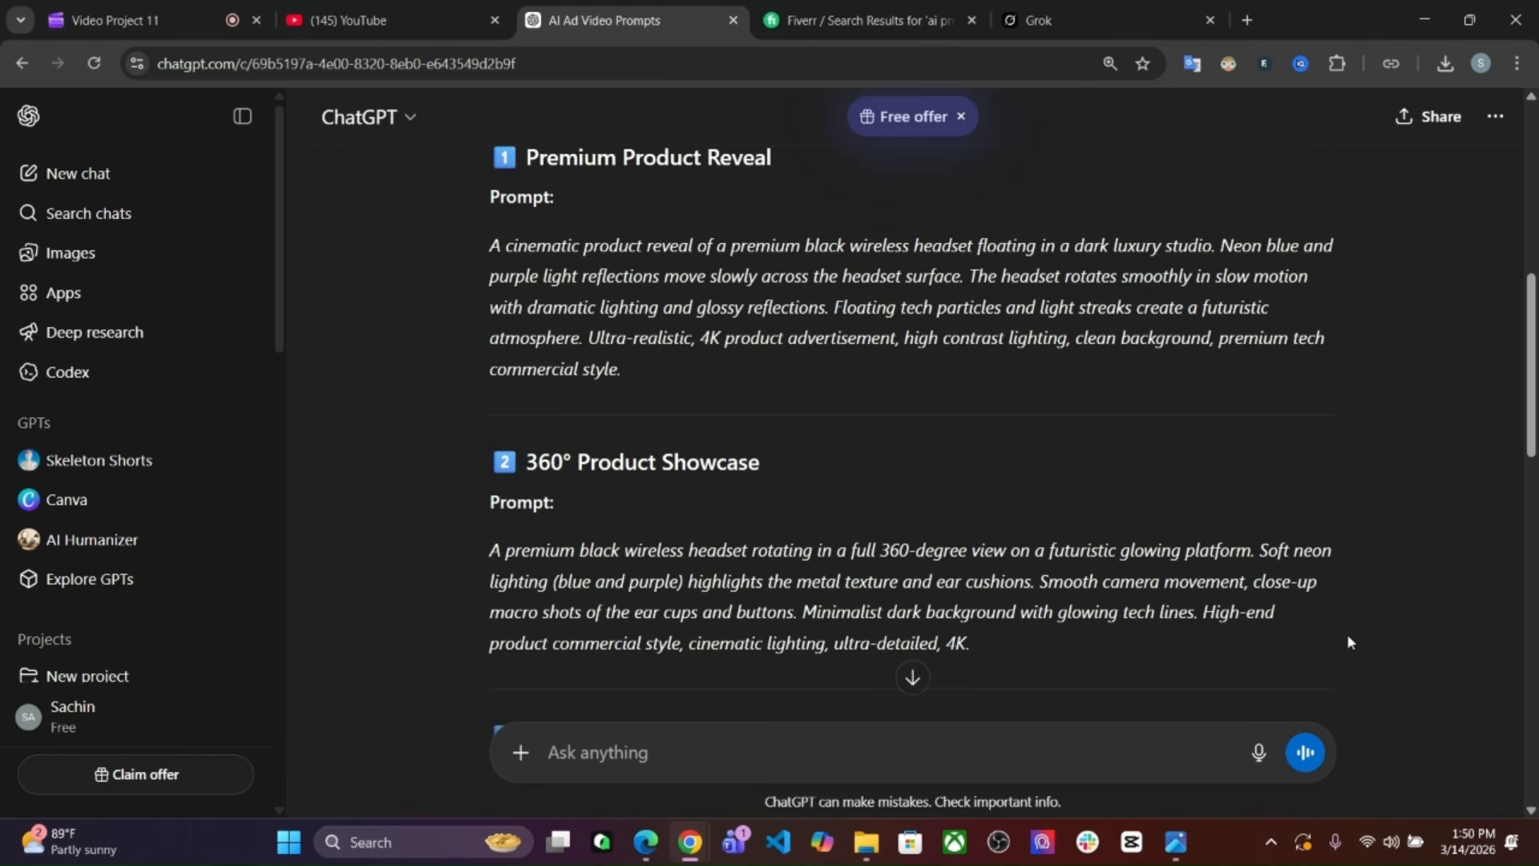
scroll(1347, 642, "up", 6)
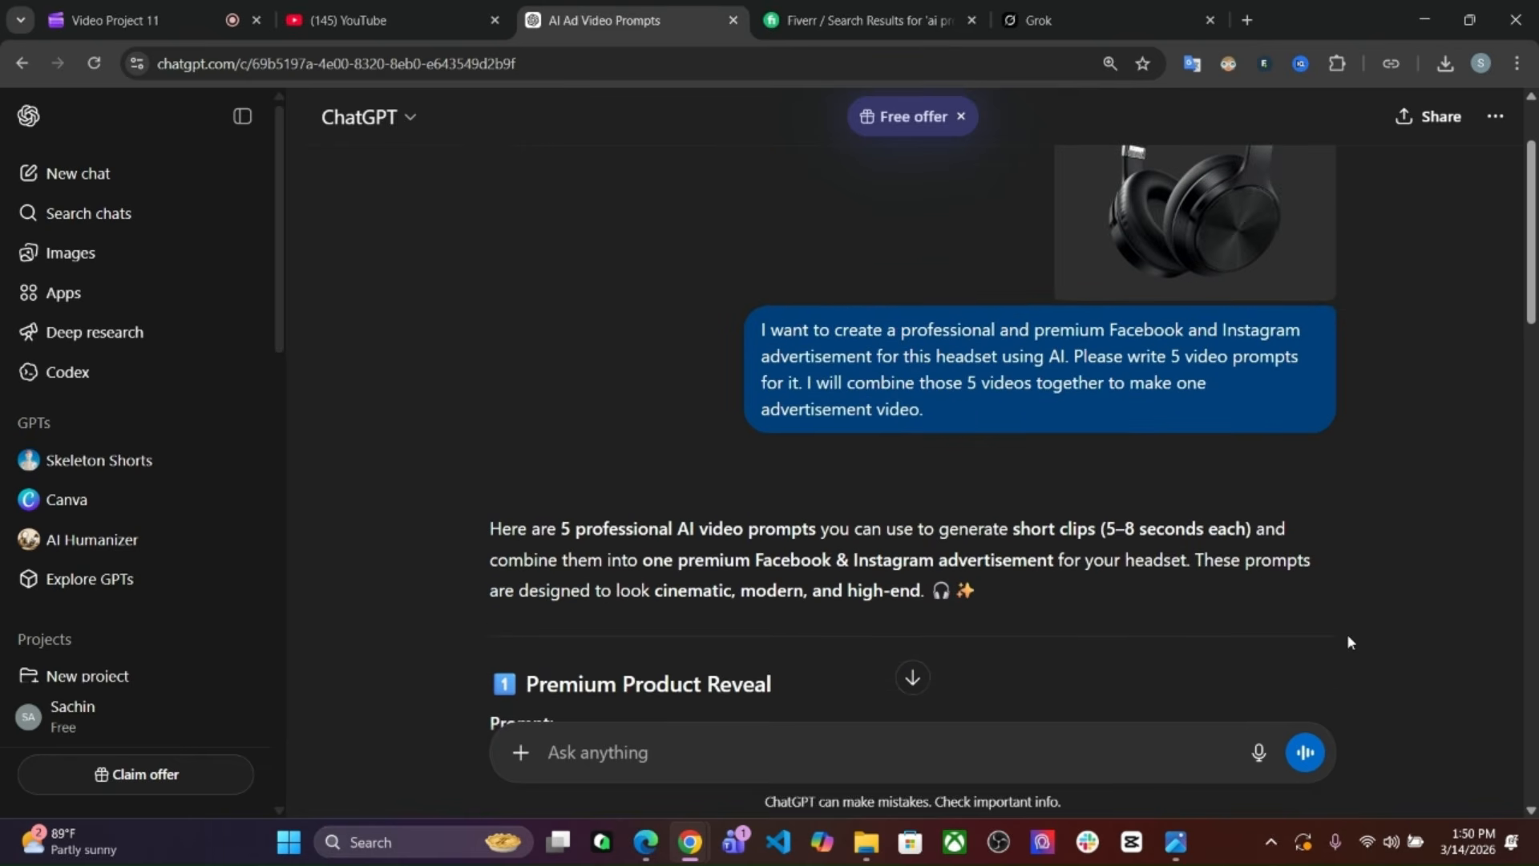
scroll(1347, 642, "up", 1)
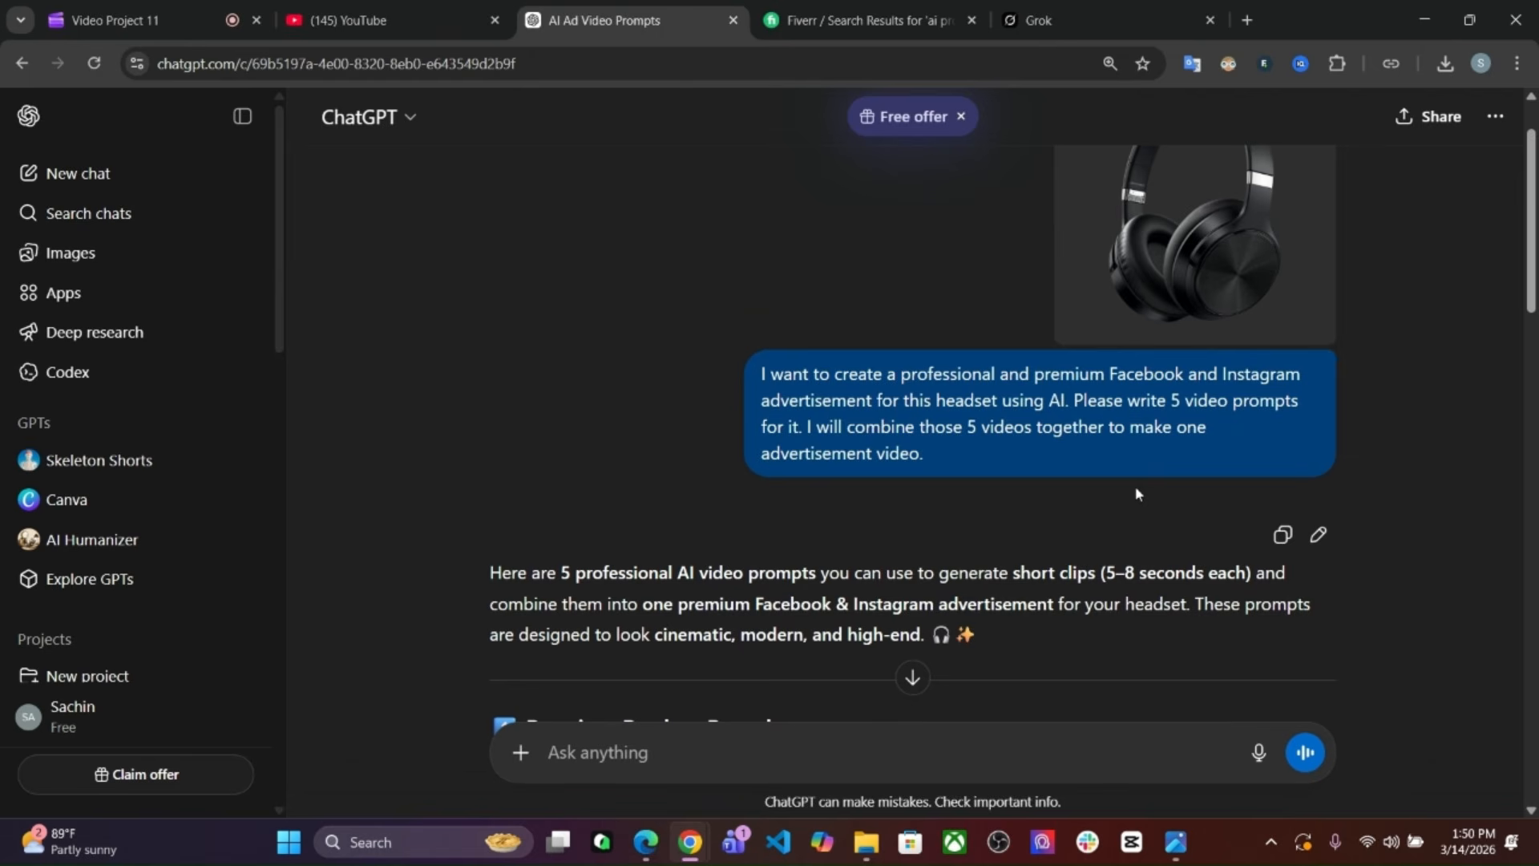
scroll(1125, 503, "down", 2)
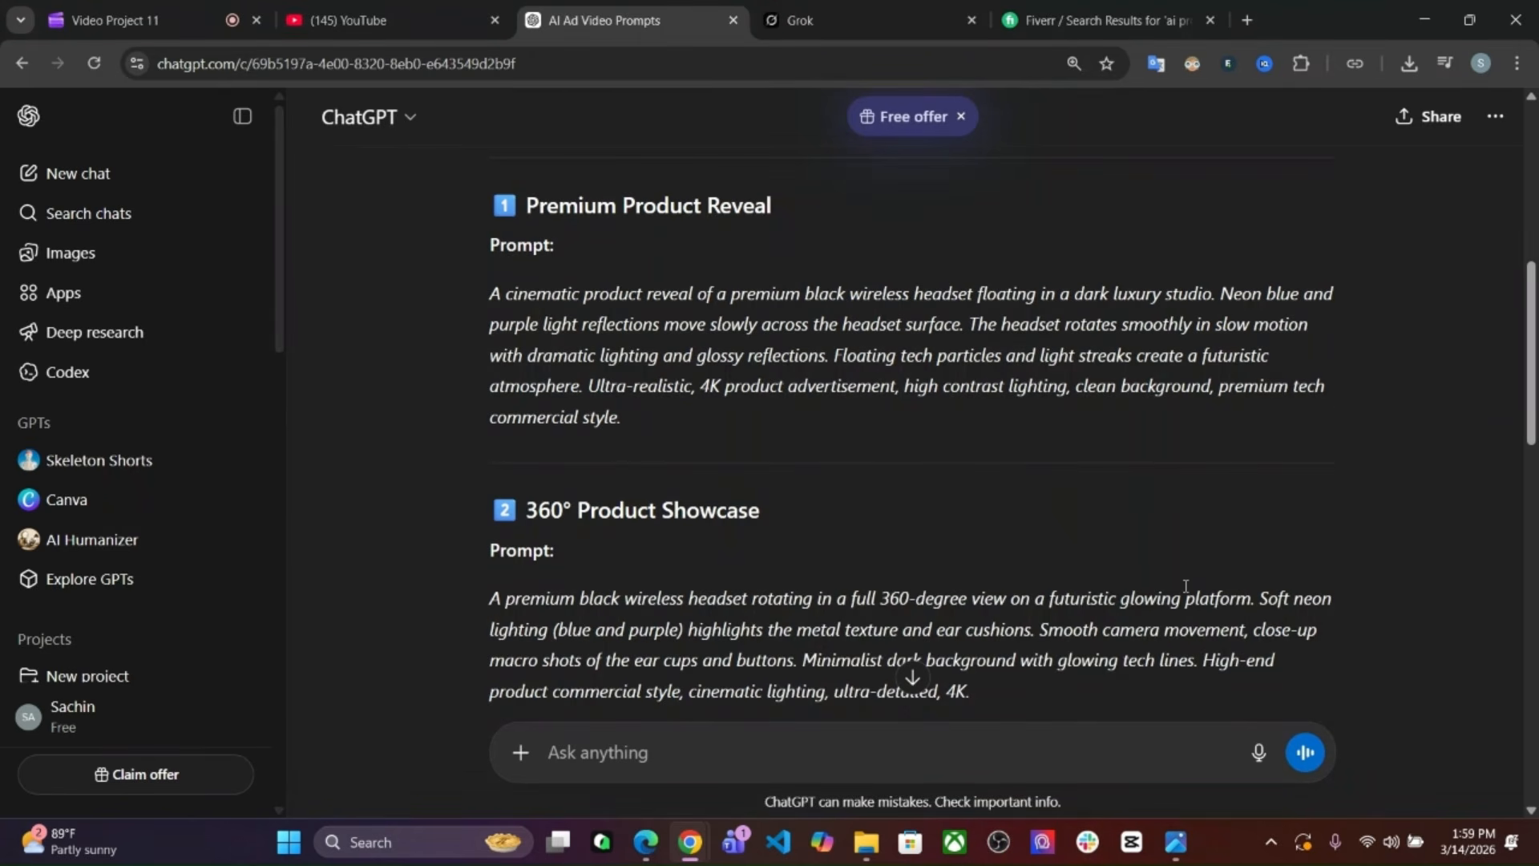
scroll(1185, 586, "down", 2)
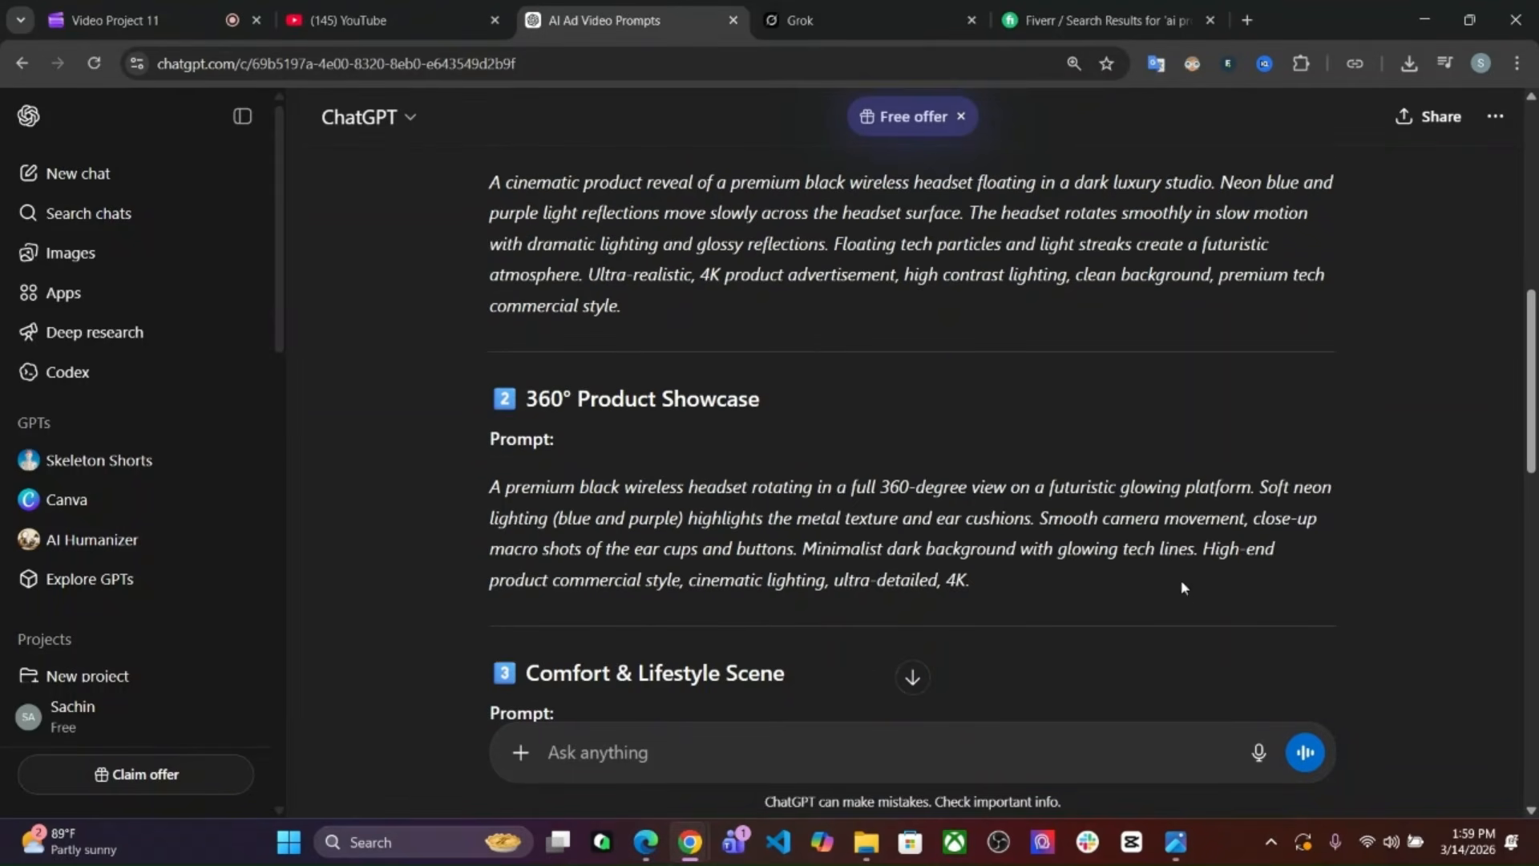
Switch to Grok, open its Imagine page and preview the attached headset reference image.
left_click(886, 8)
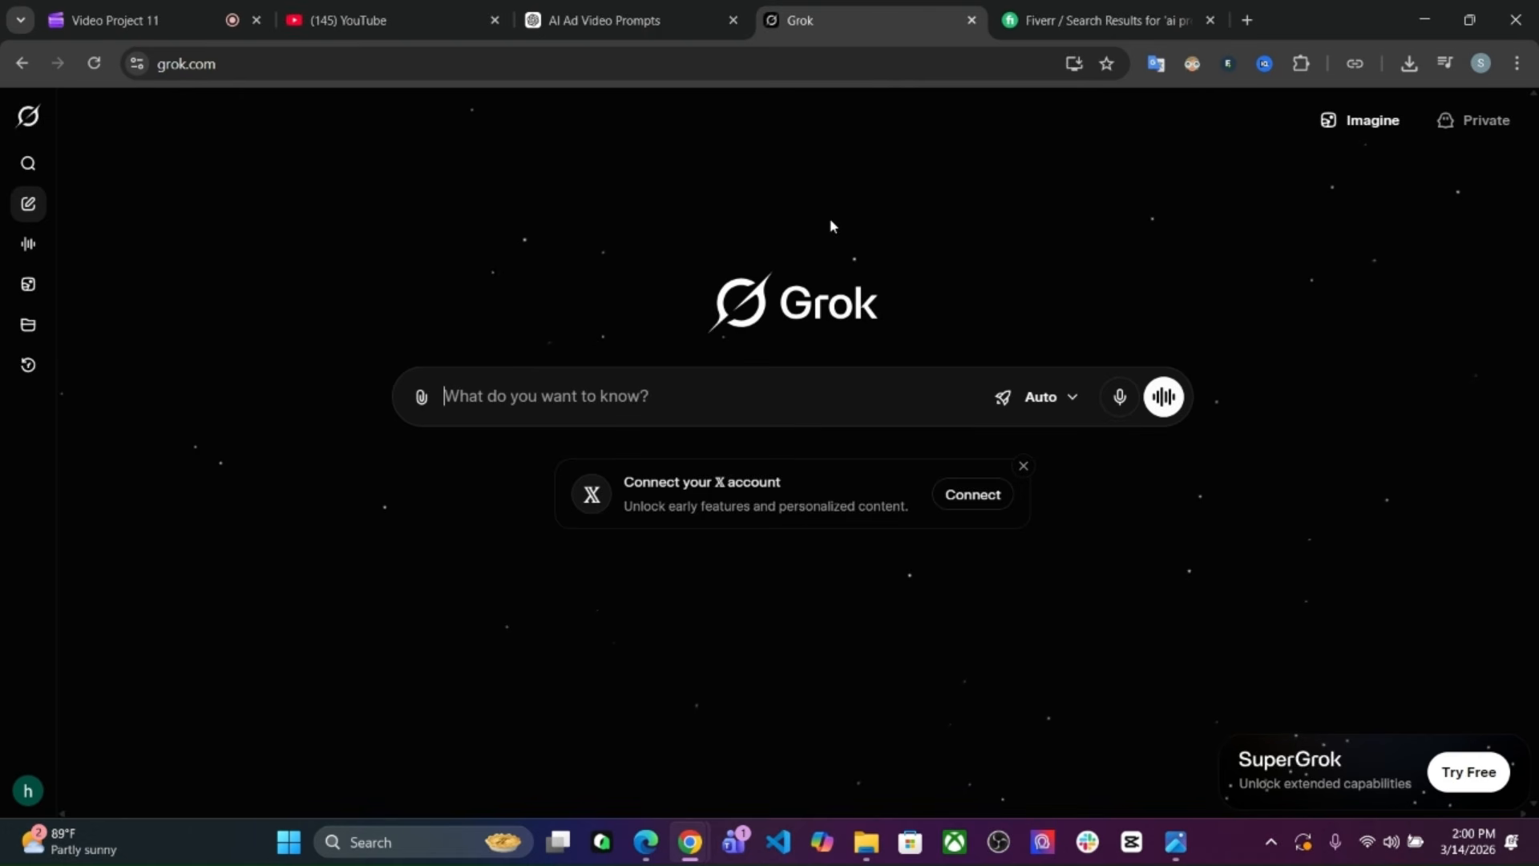
left_click(28, 284)
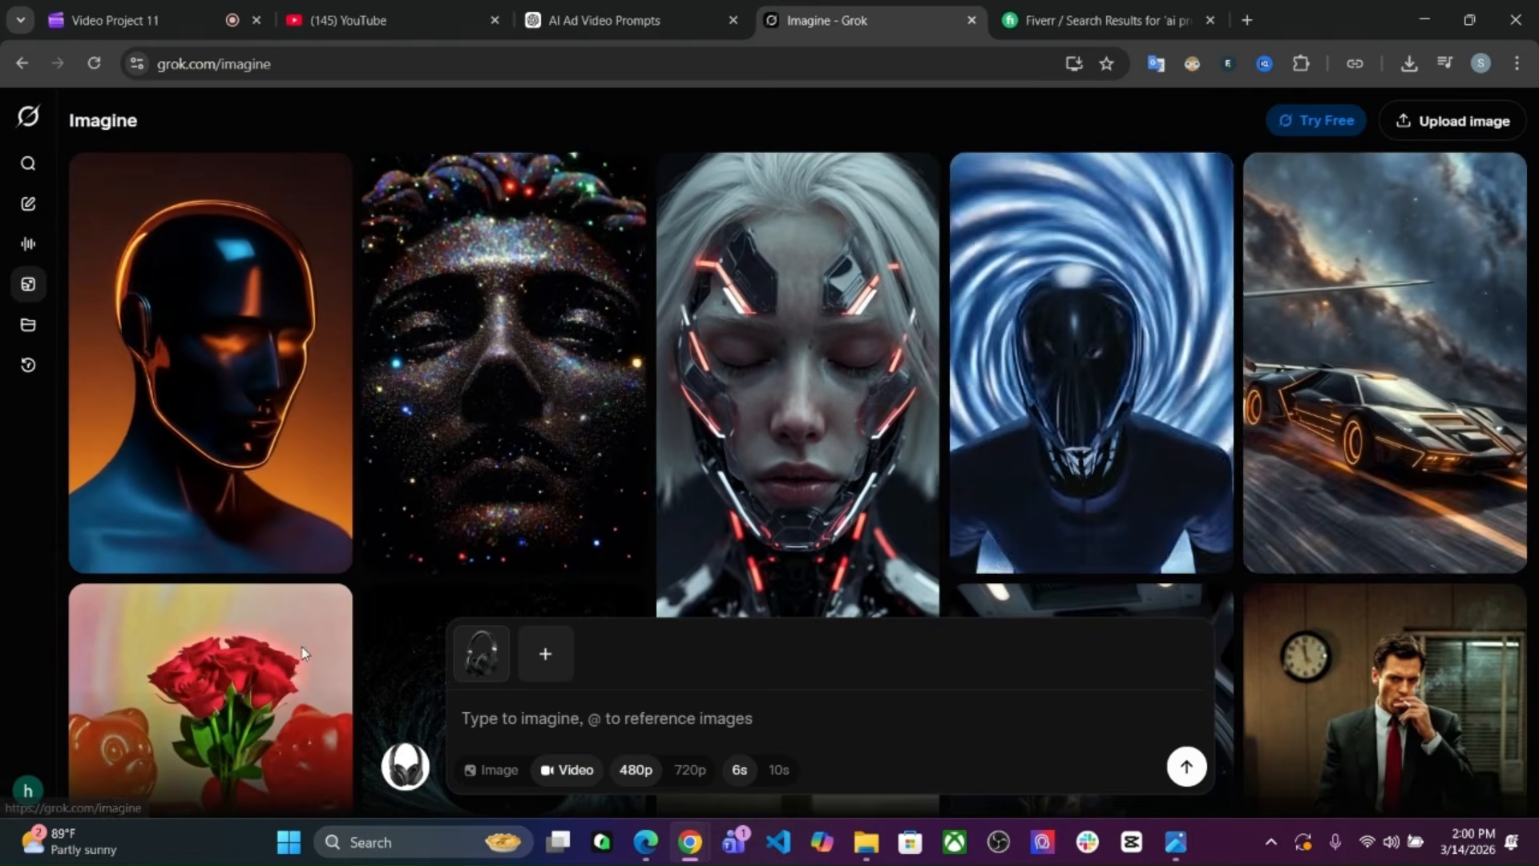
mouse_move(493, 673)
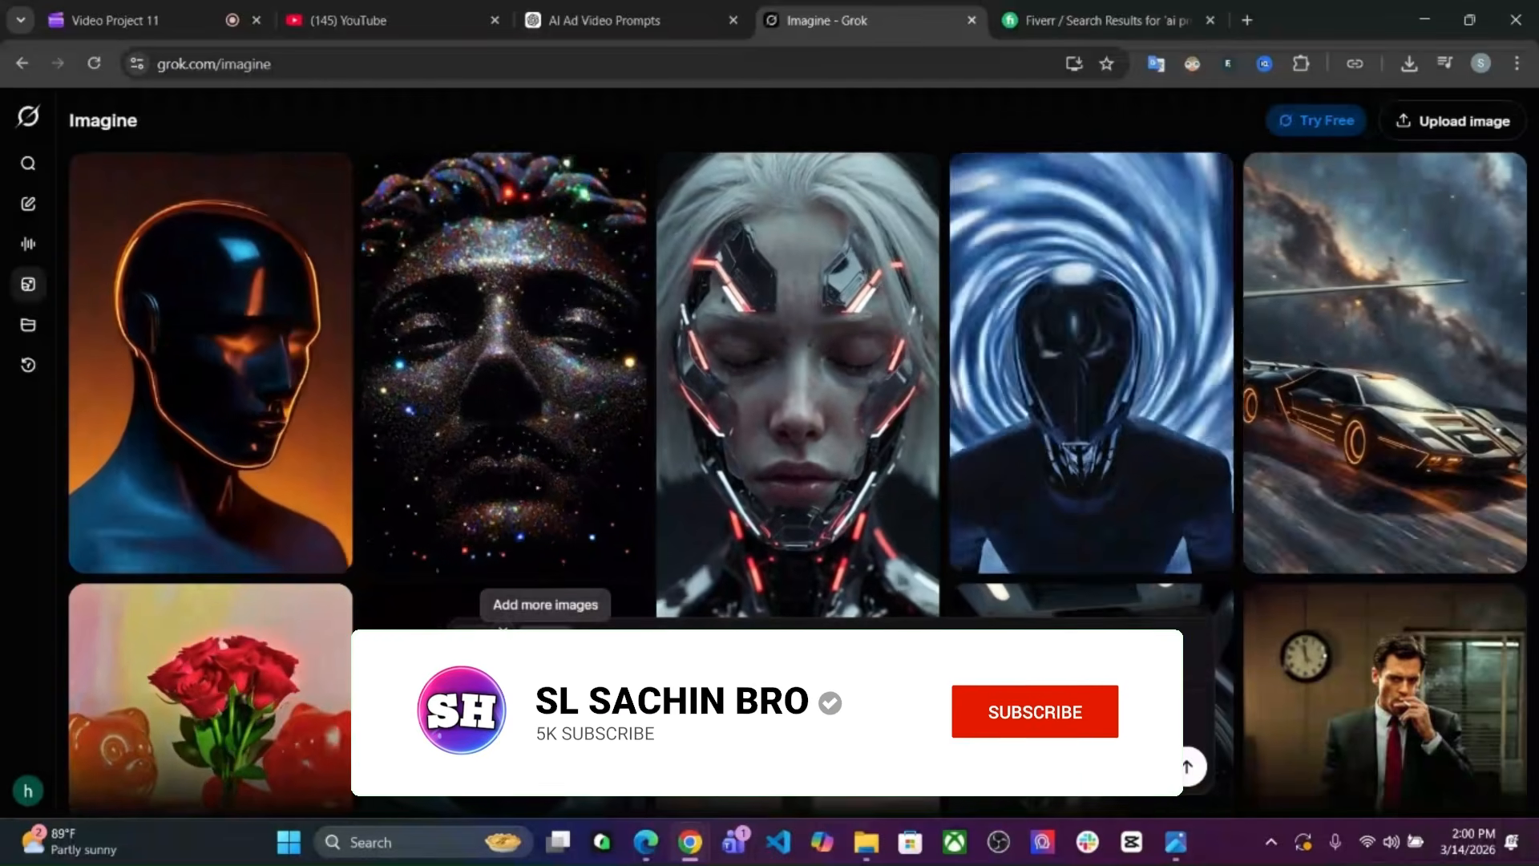
left_click(484, 651)
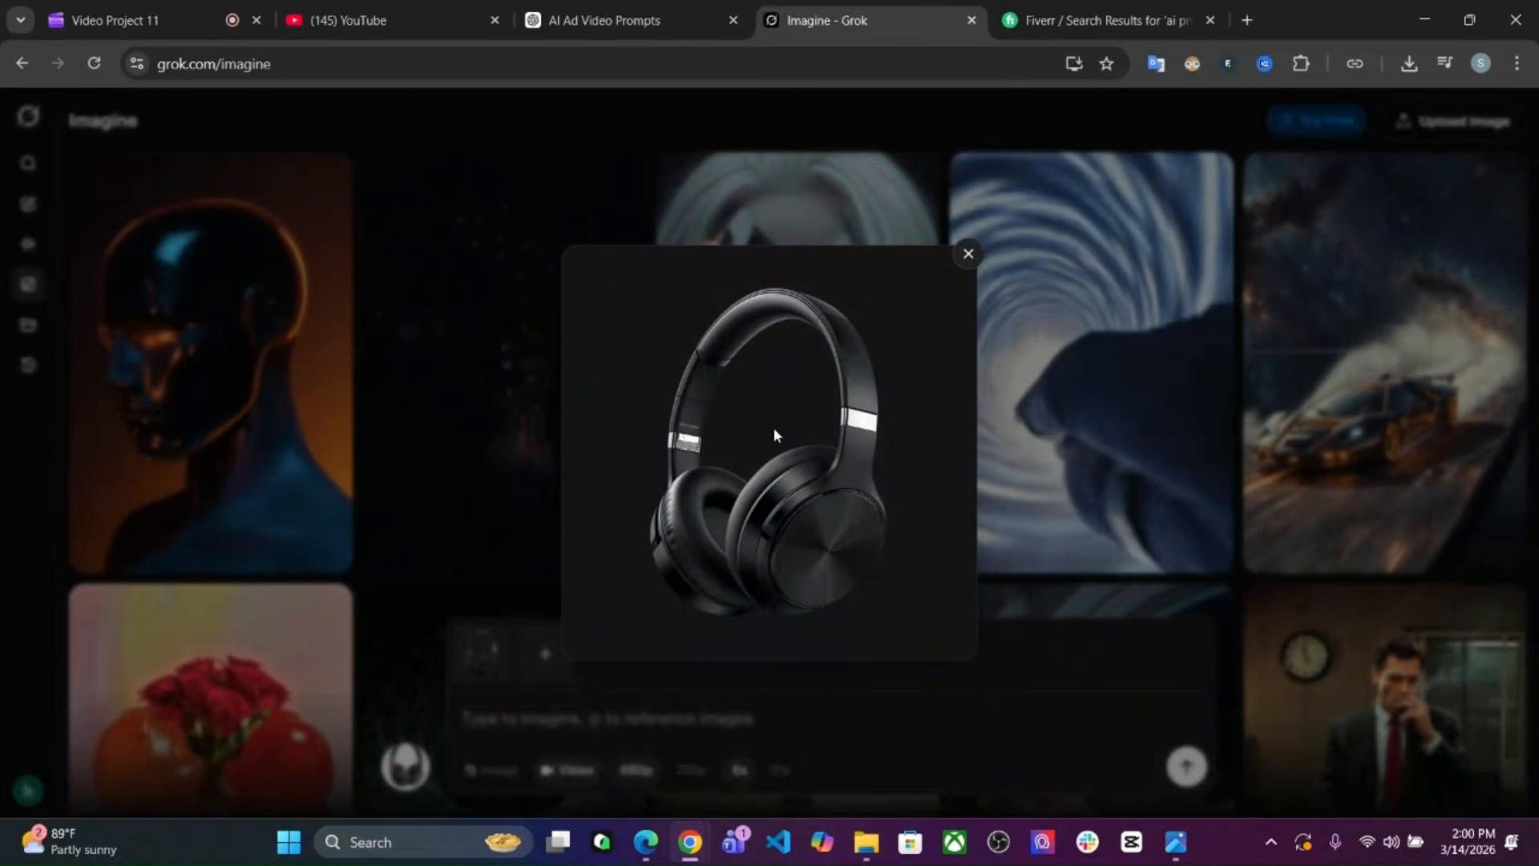
left_click(609, 702)
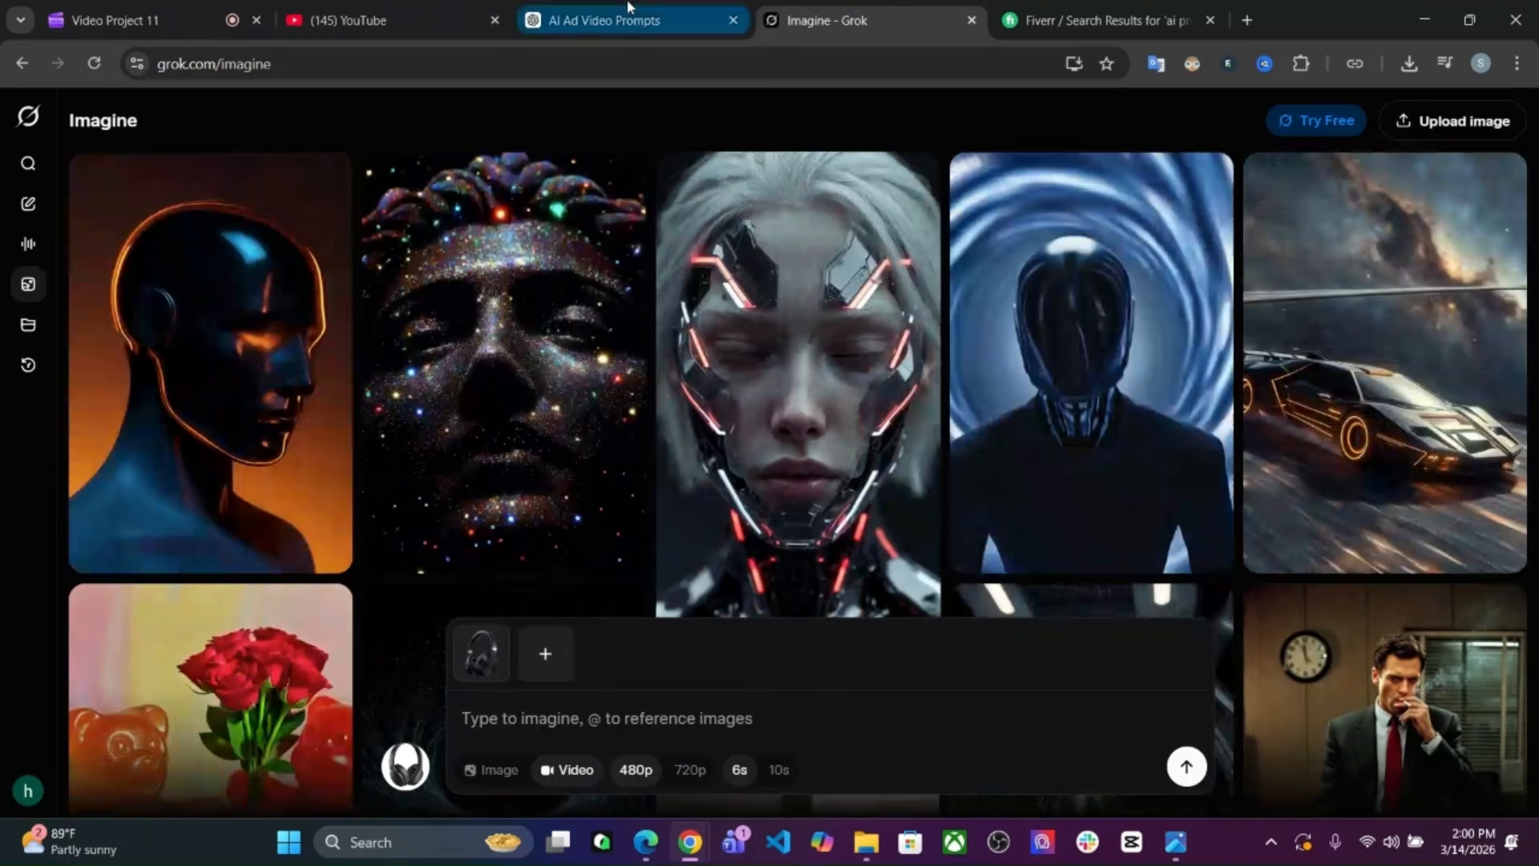
Switch to ChatGPT and copy the full text of the Premium Product Reveal prompt.
left_click(629, 9)
scroll(710, 467, "up", 2)
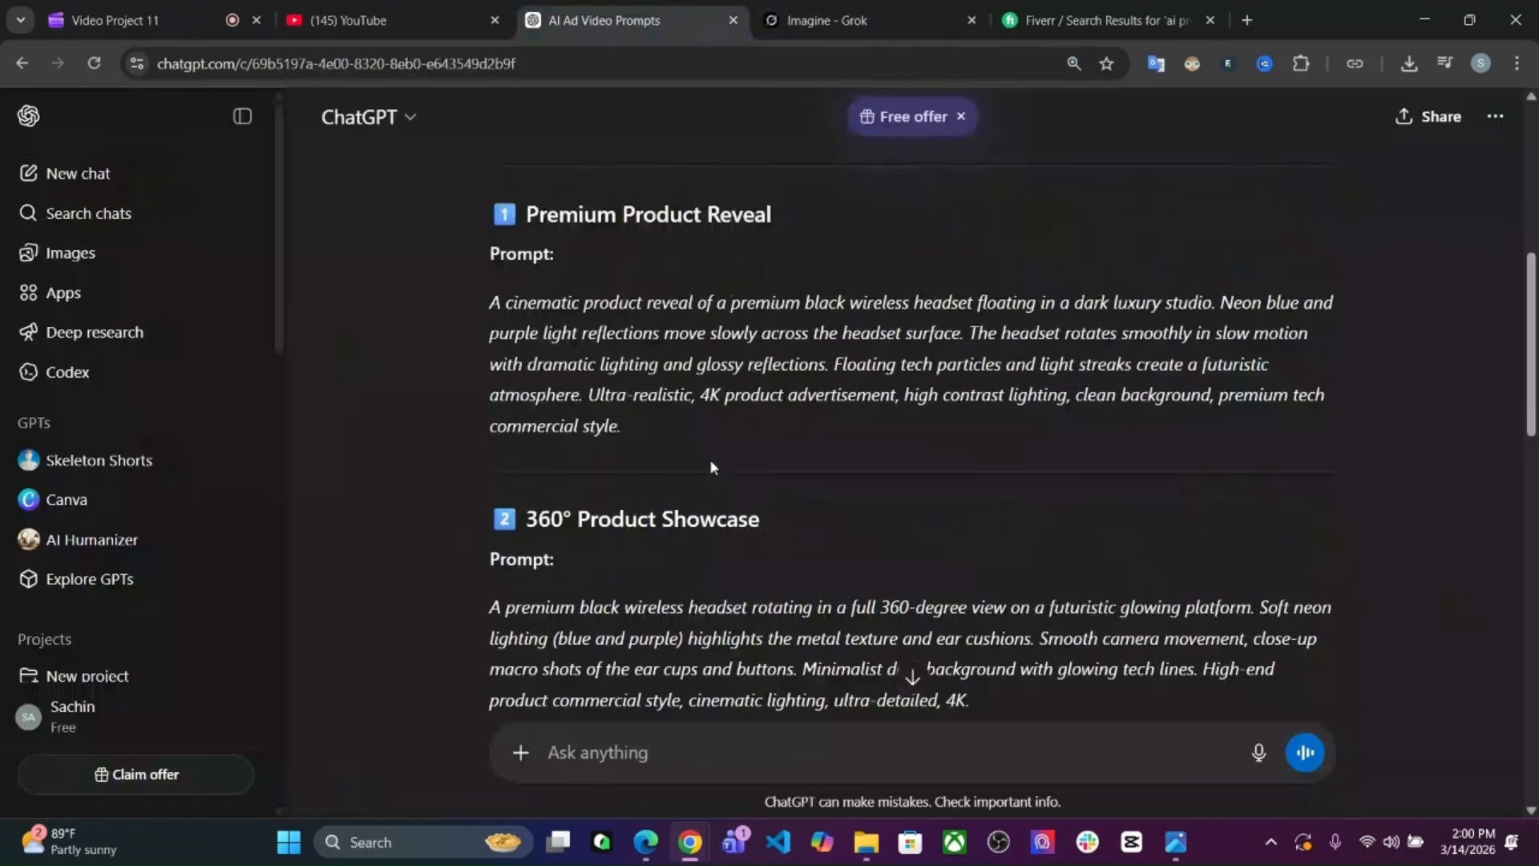
scroll(710, 463, "up", 2)
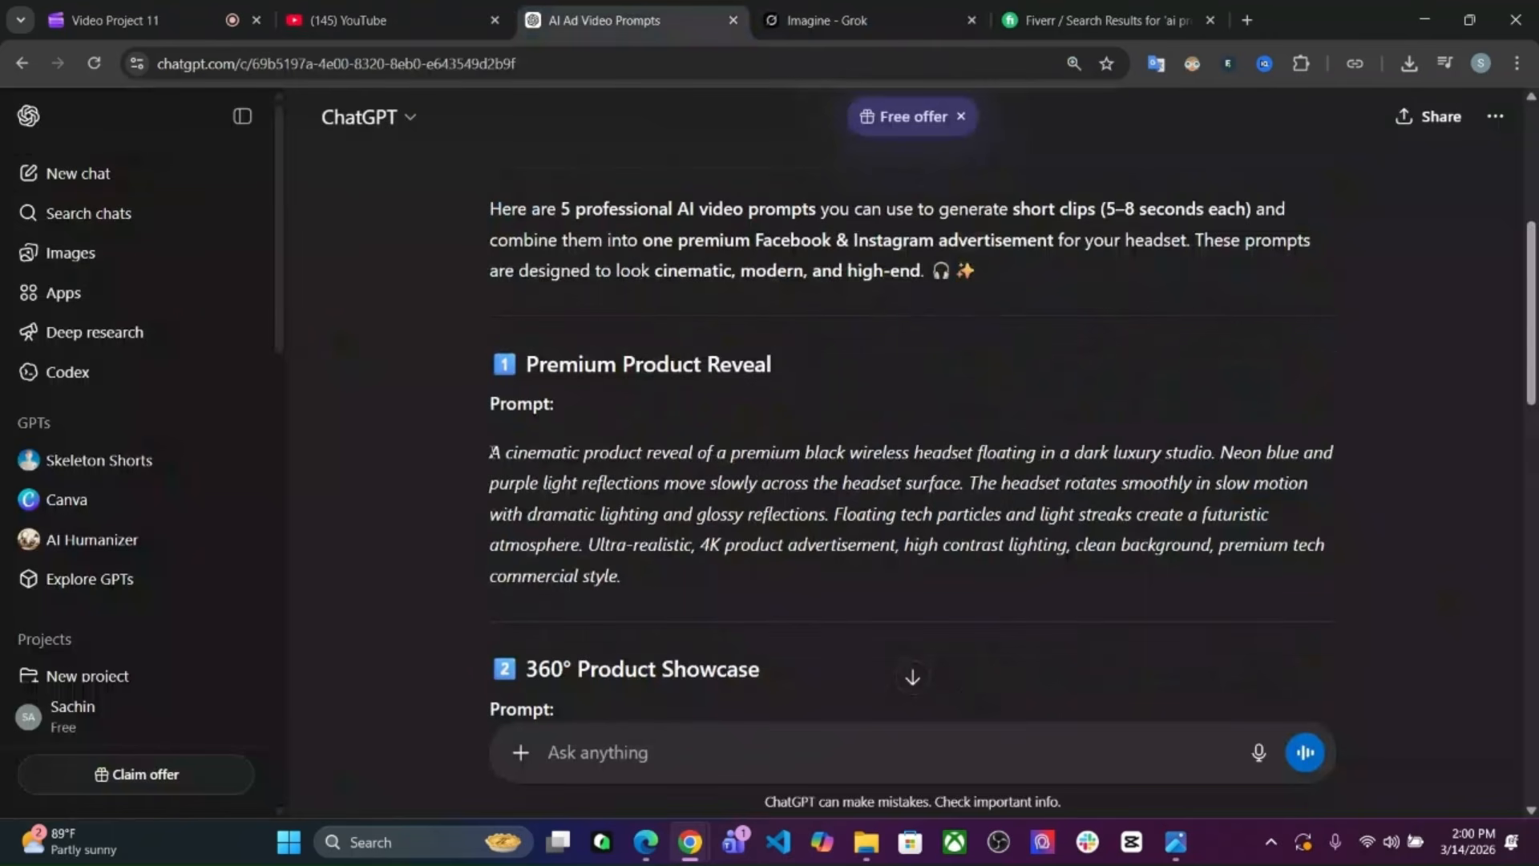
left_click_drag(492, 452, 651, 587)
key("ctrl+c")
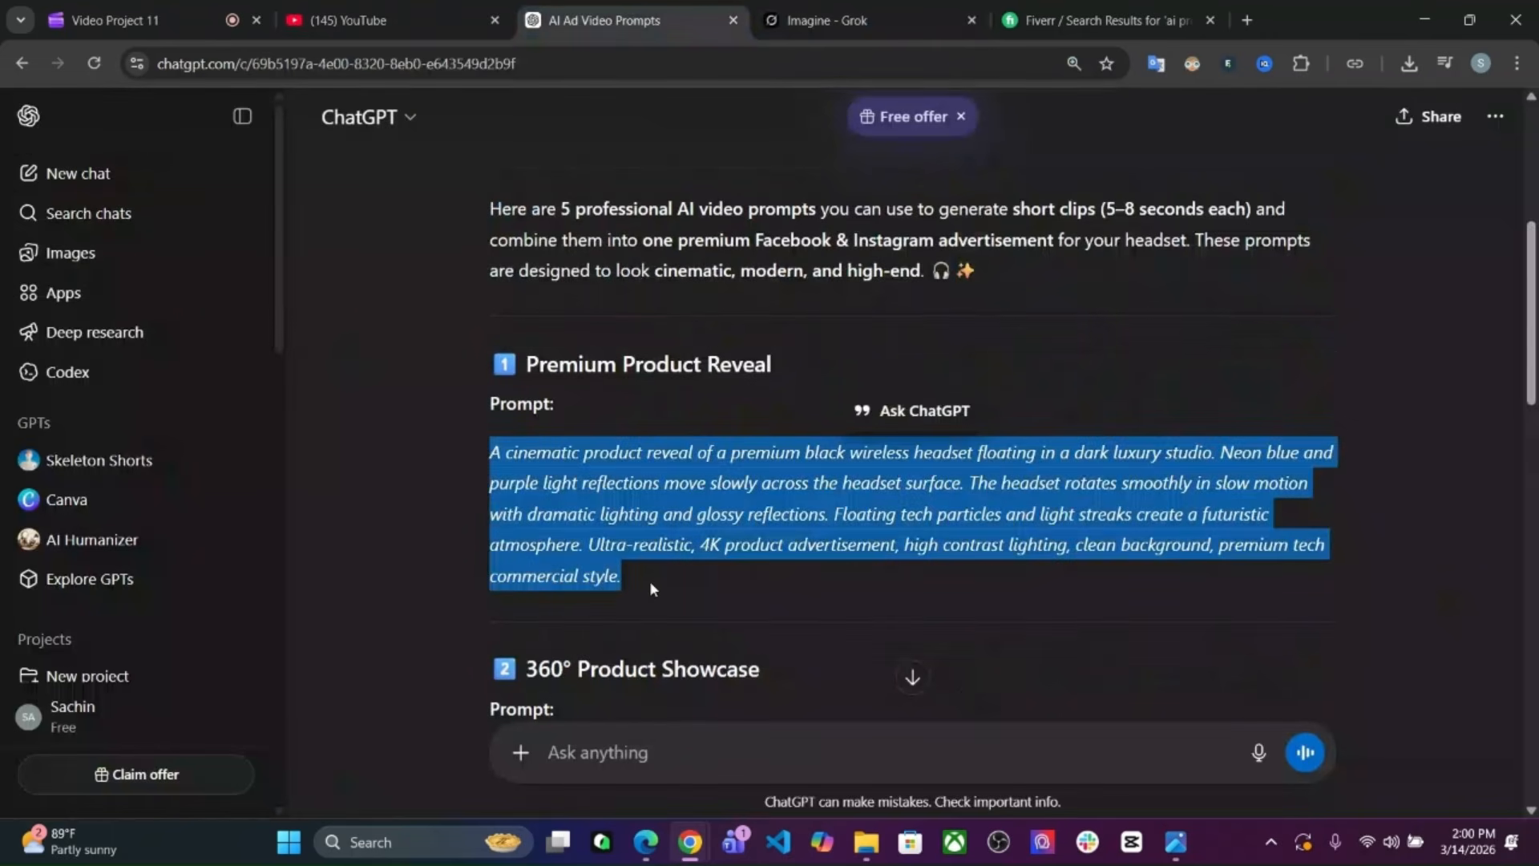
In Grok Imagine, paste the Premium Product Reveal prompt with the headset reference image and generate a 480p, 6-second video.
left_click(844, 8)
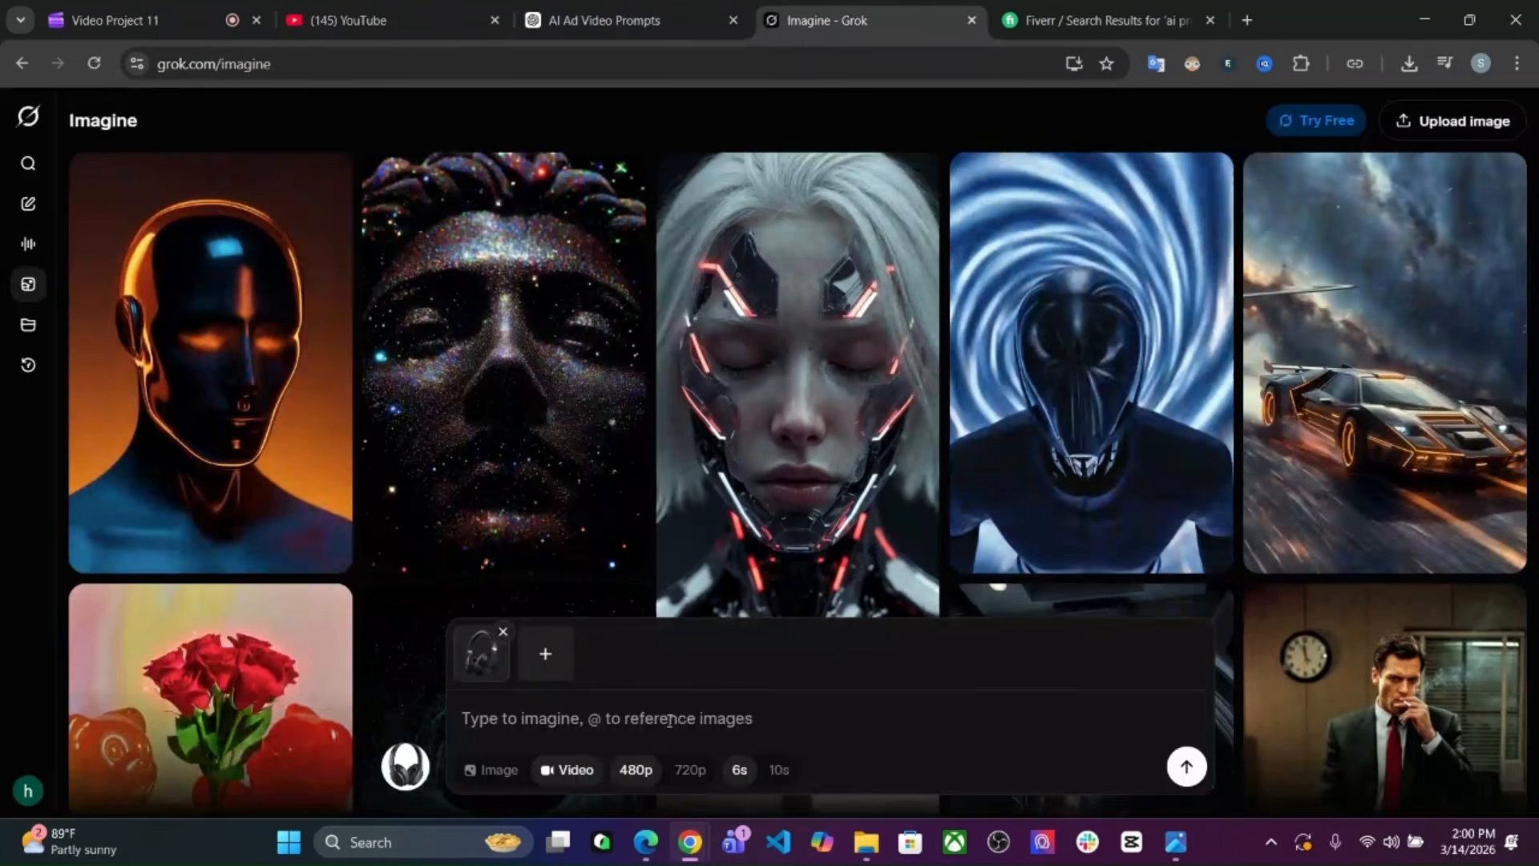
left_click(670, 719)
key("ctrl+v")
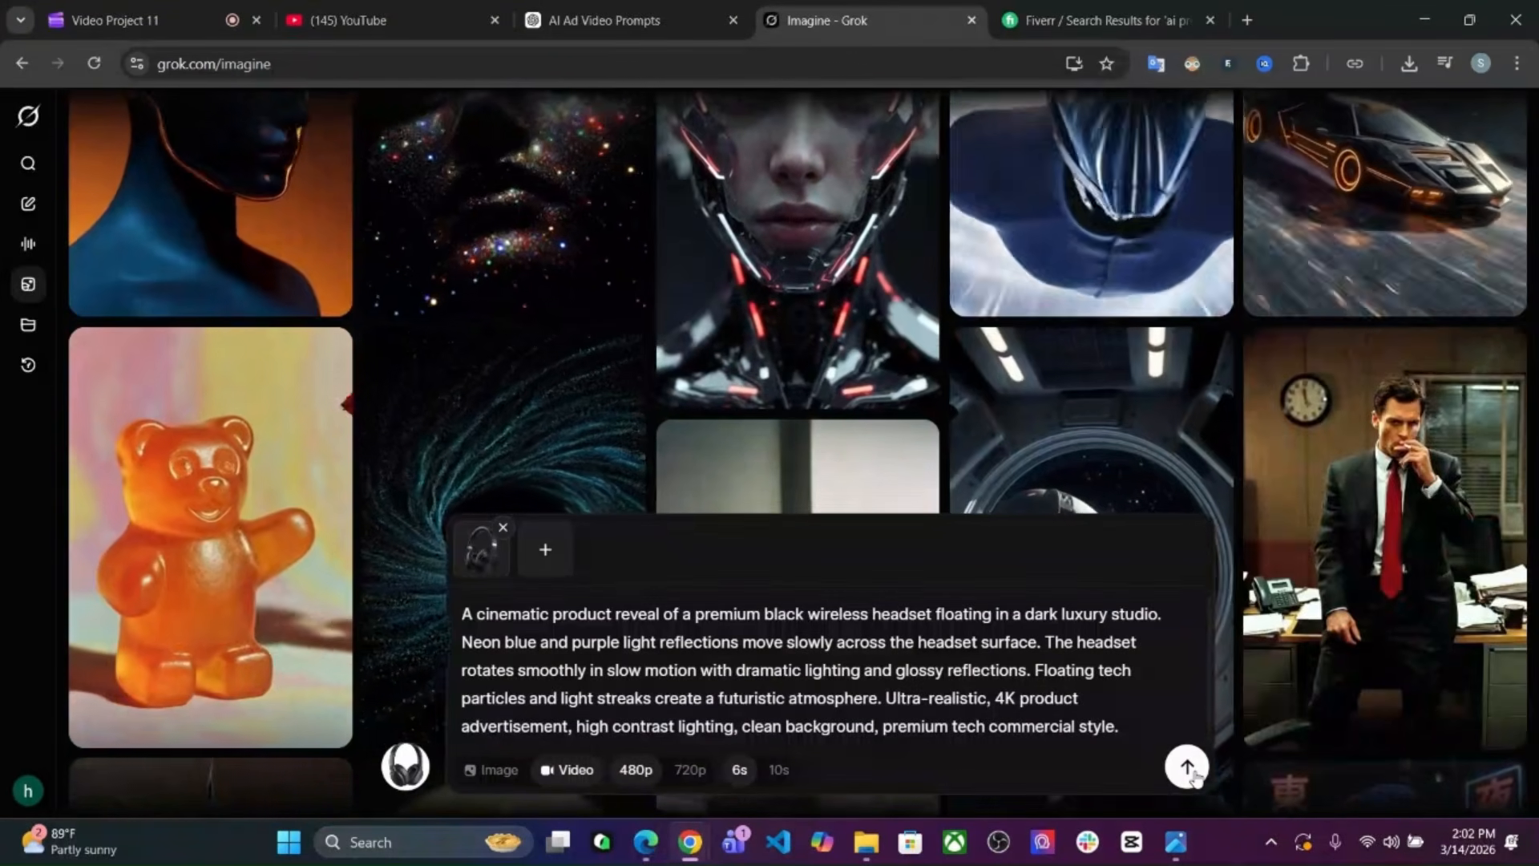
left_click(1187, 768)
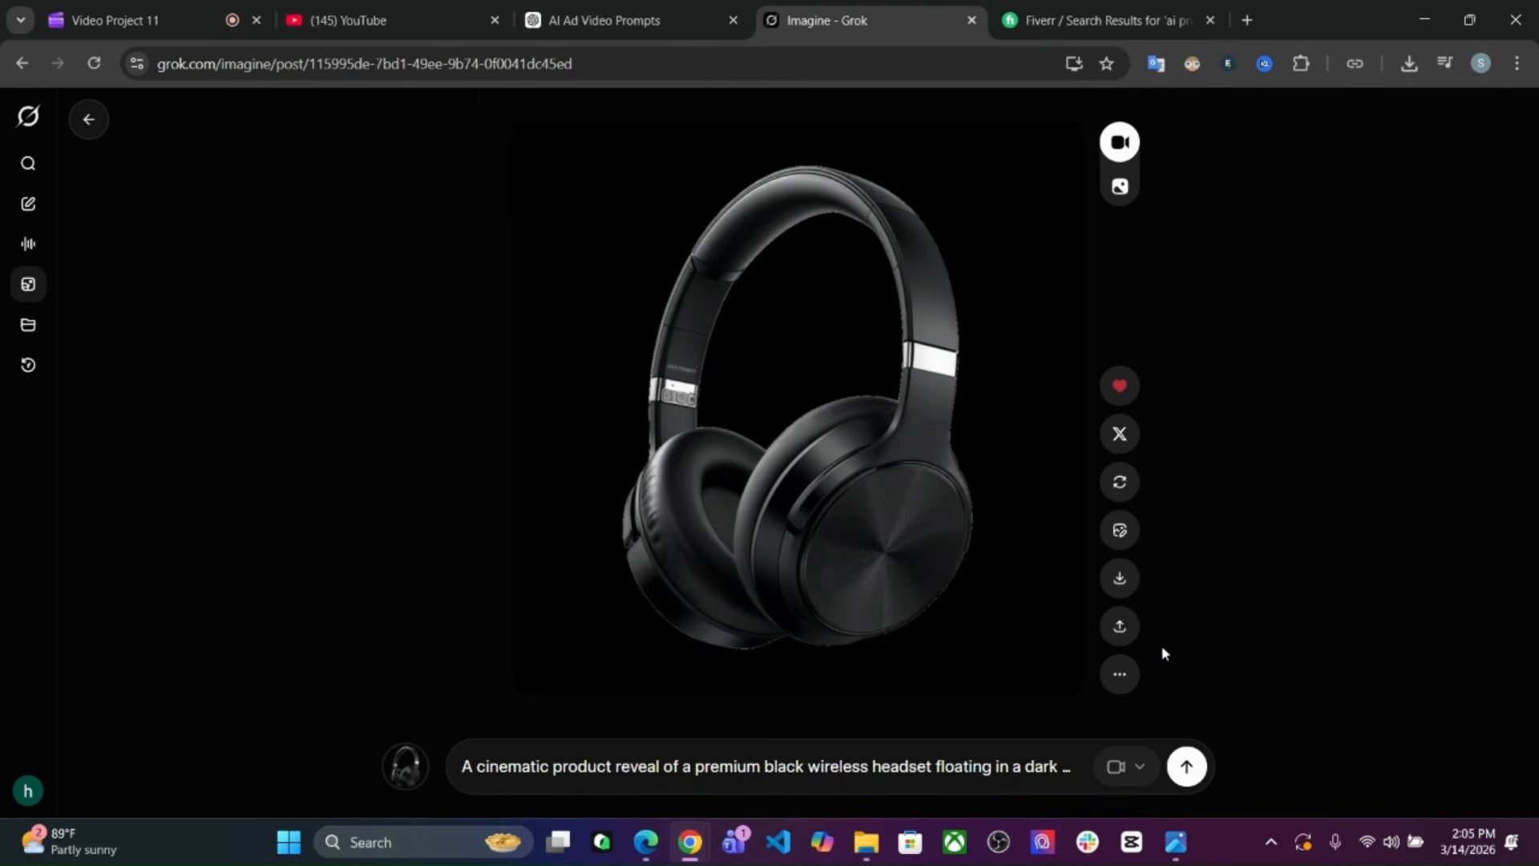
Play back the generated product reveal clip to review it.
mouse_move(667, 425)
left_click(547, 643)
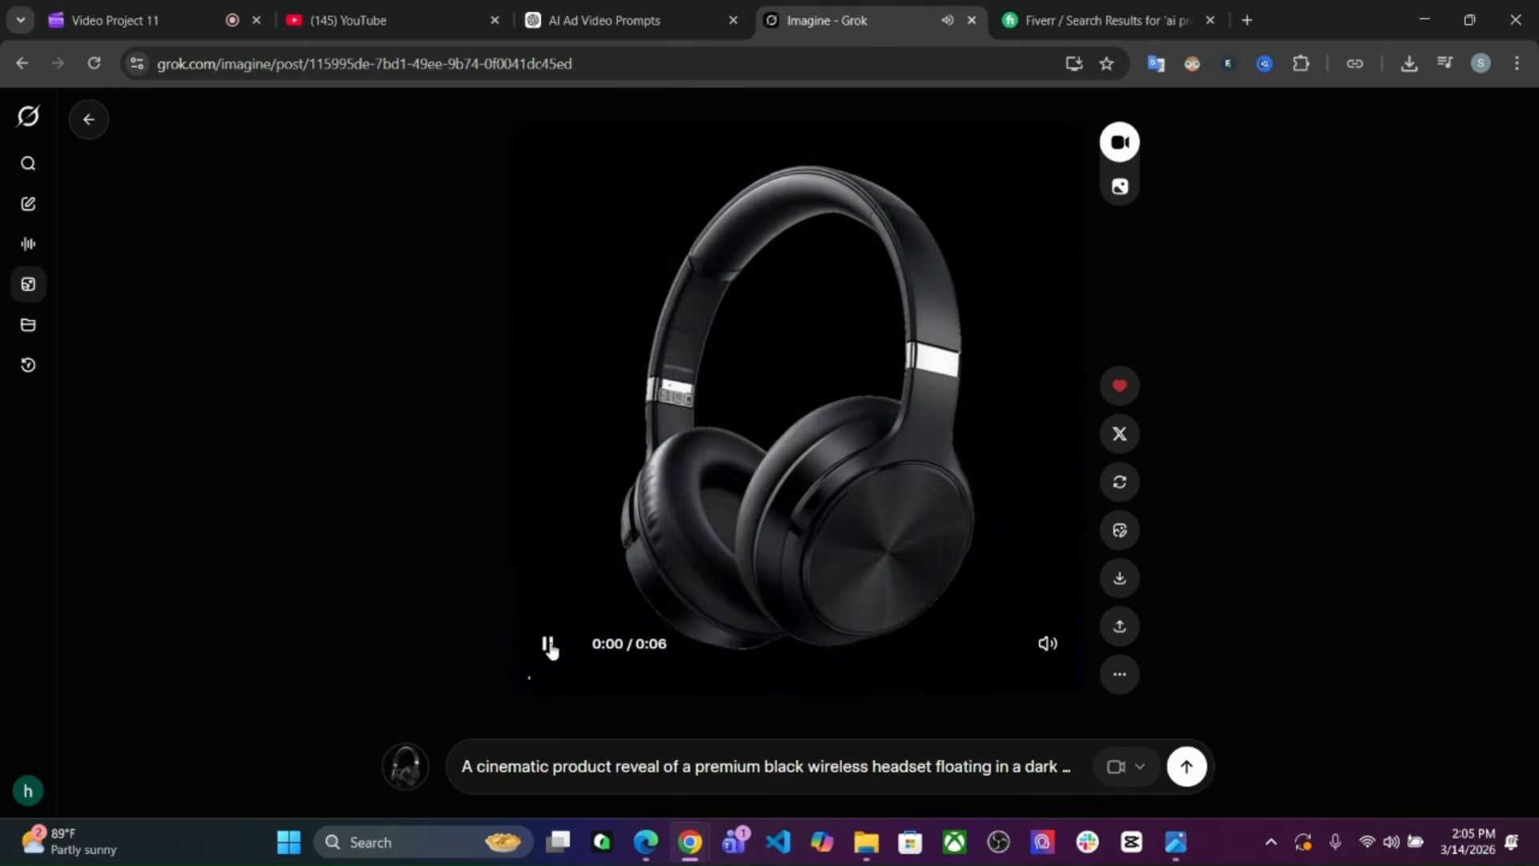
left_click(549, 646)
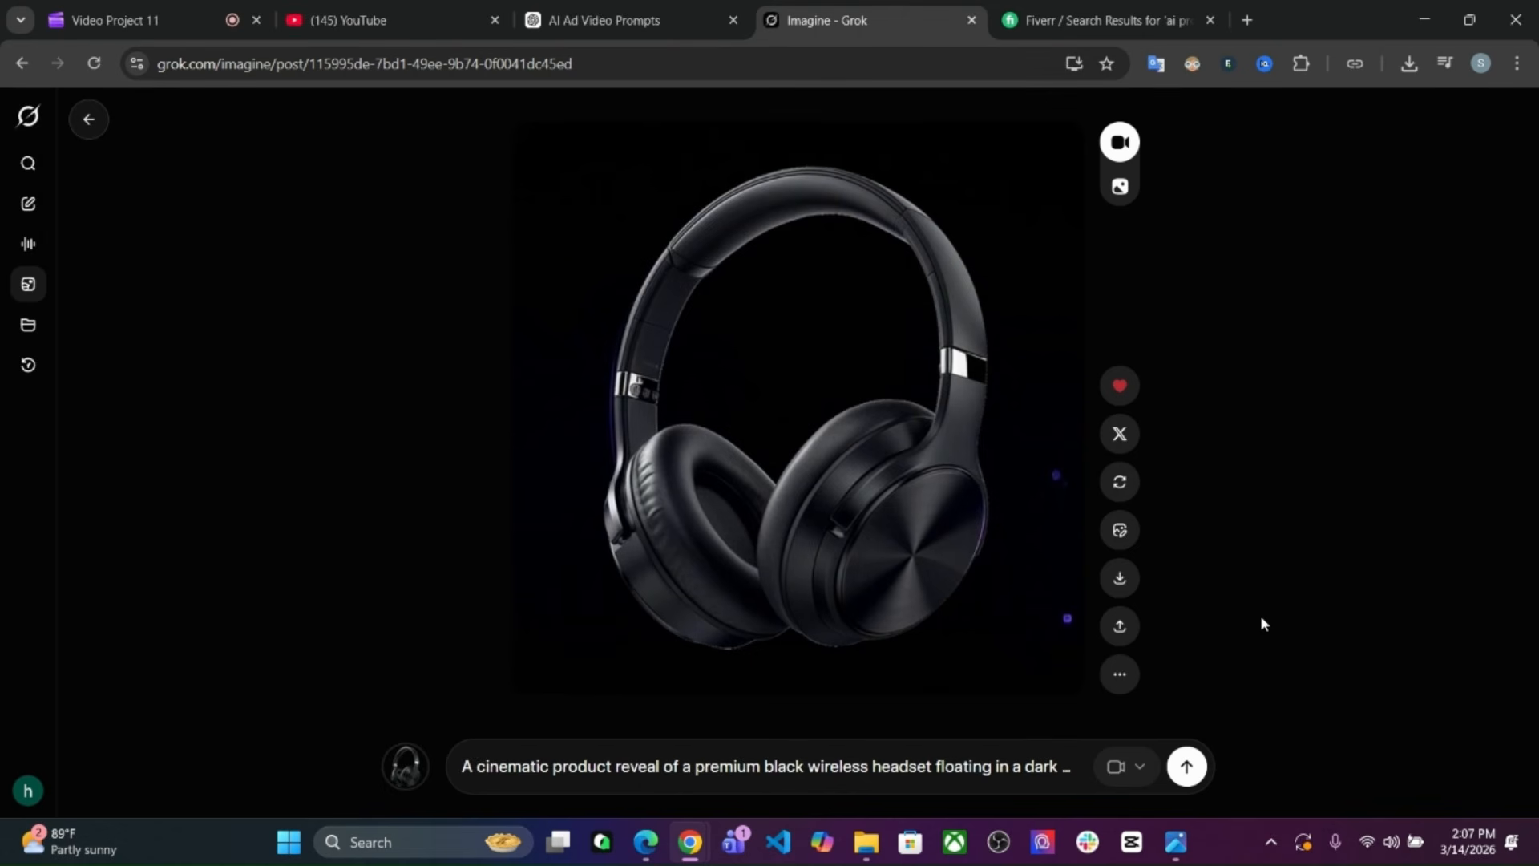
Return to ChatGPT and copy the full text of the 360° Product Showcase prompt.
left_click(694, 7)
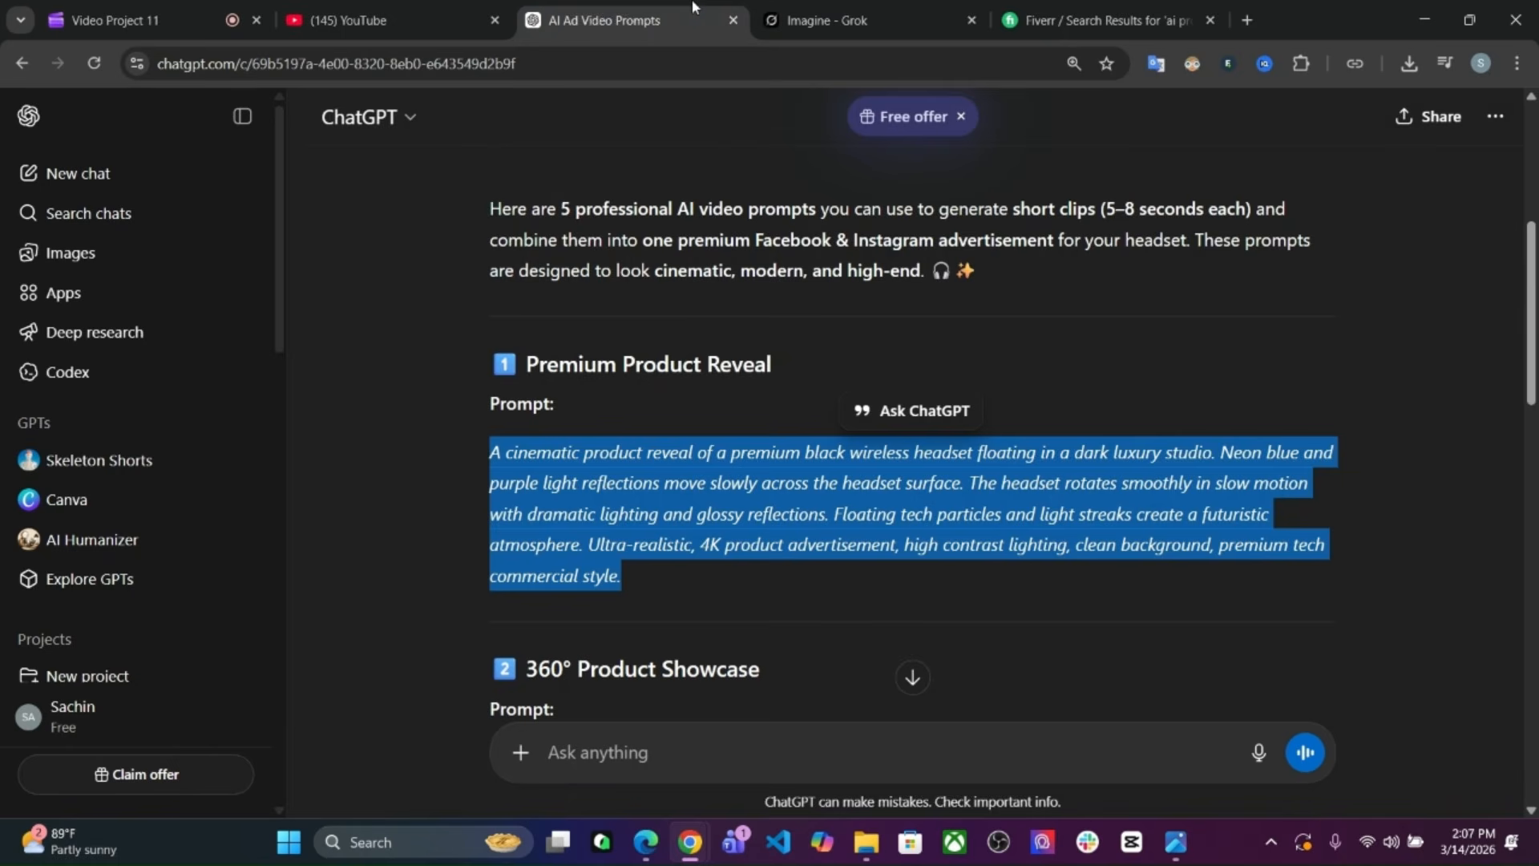
scroll(771, 406, "down", 5)
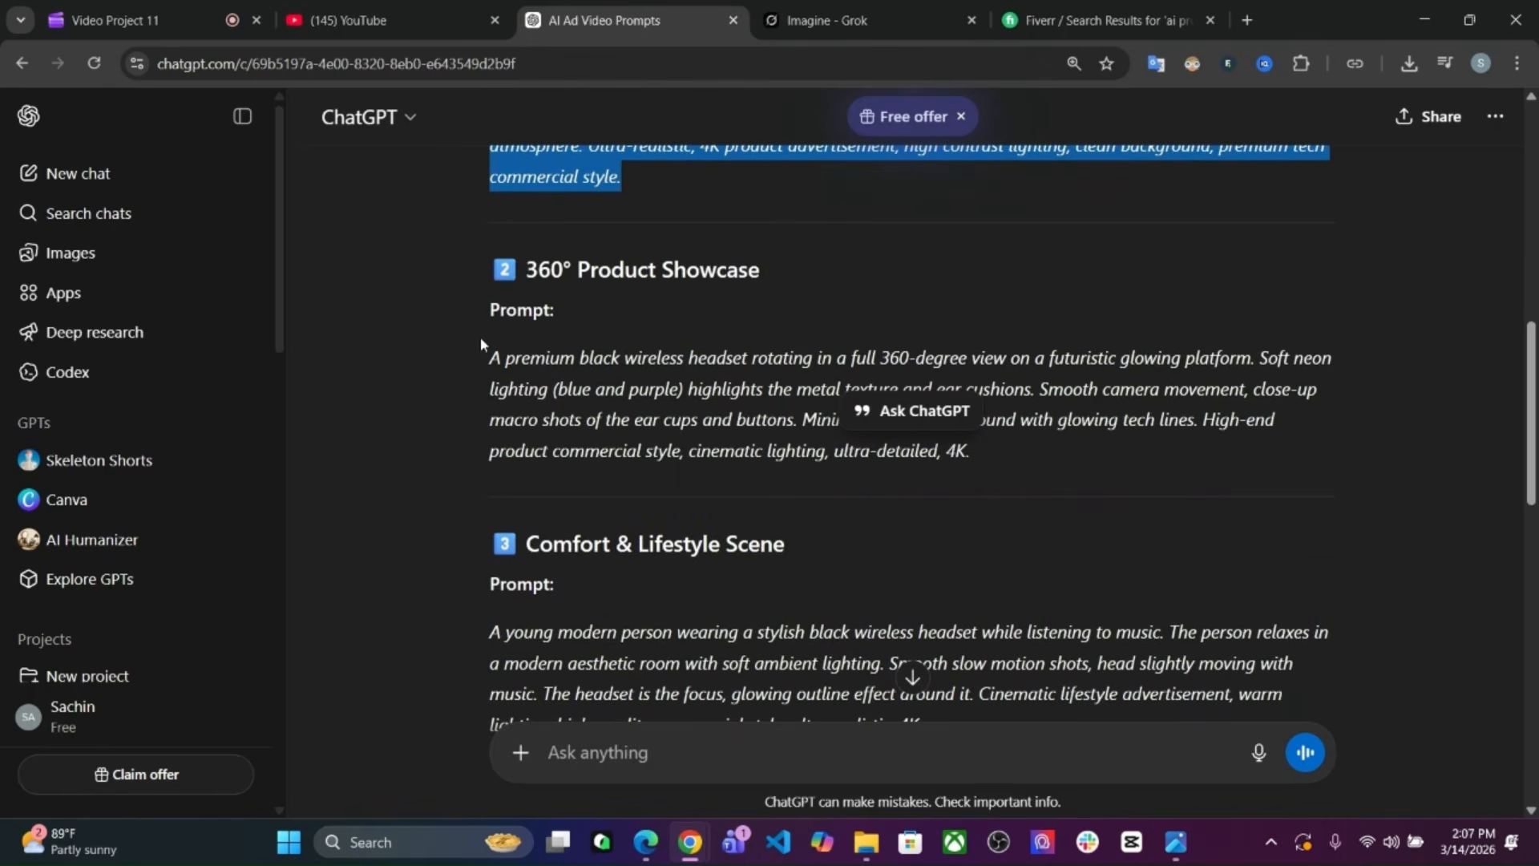
left_click(491, 354)
left_click_drag(491, 354, 977, 455)
key("ctrl+c")
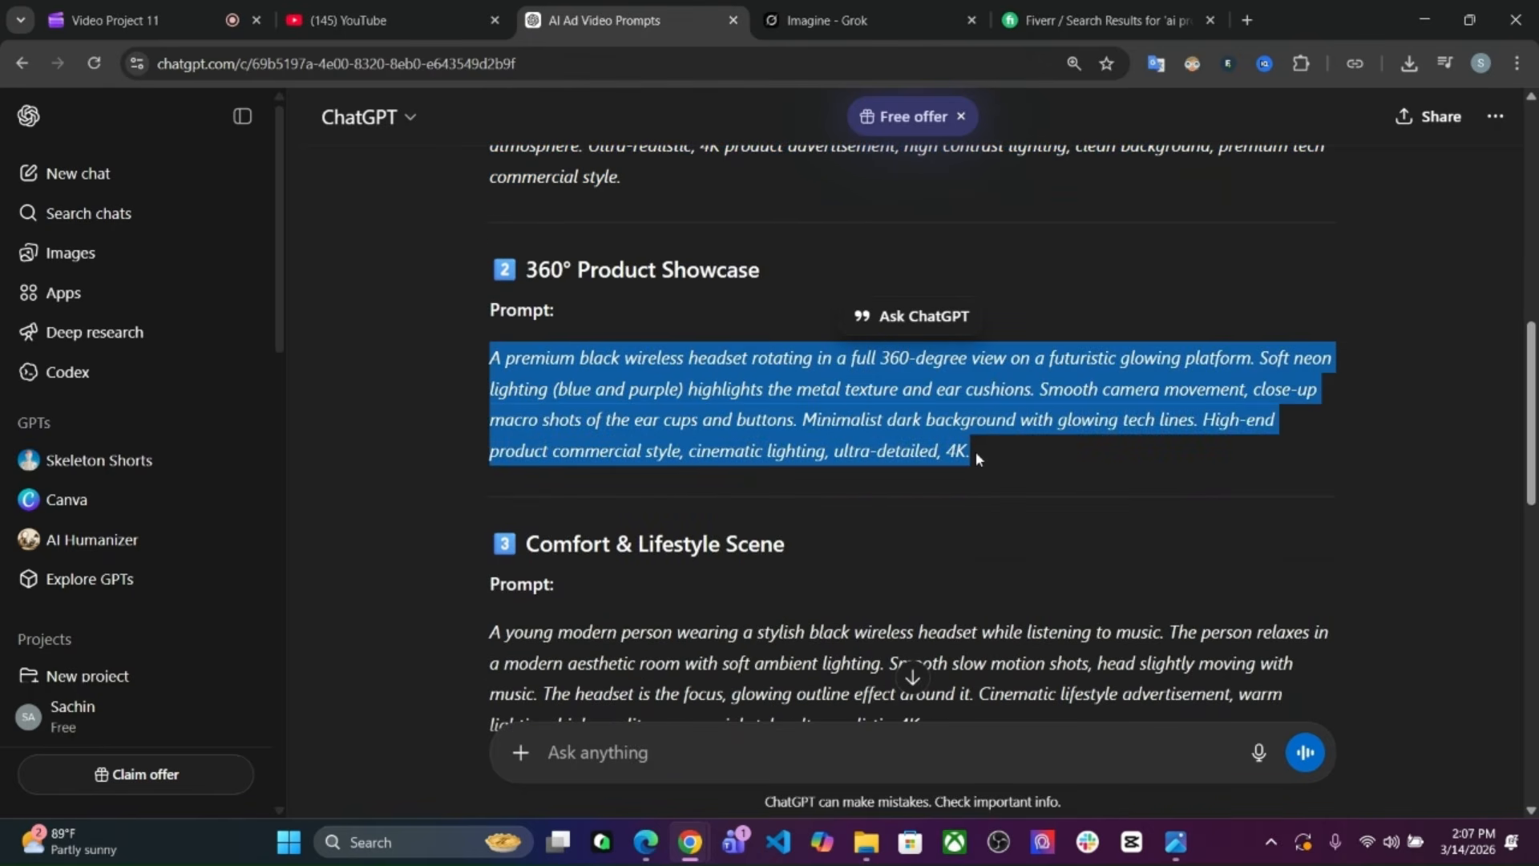
Replace the prompt in Grok Imagine with the copied 360° Product Showcase prompt and generate a 480p, 6-second video.
left_click(950, 9)
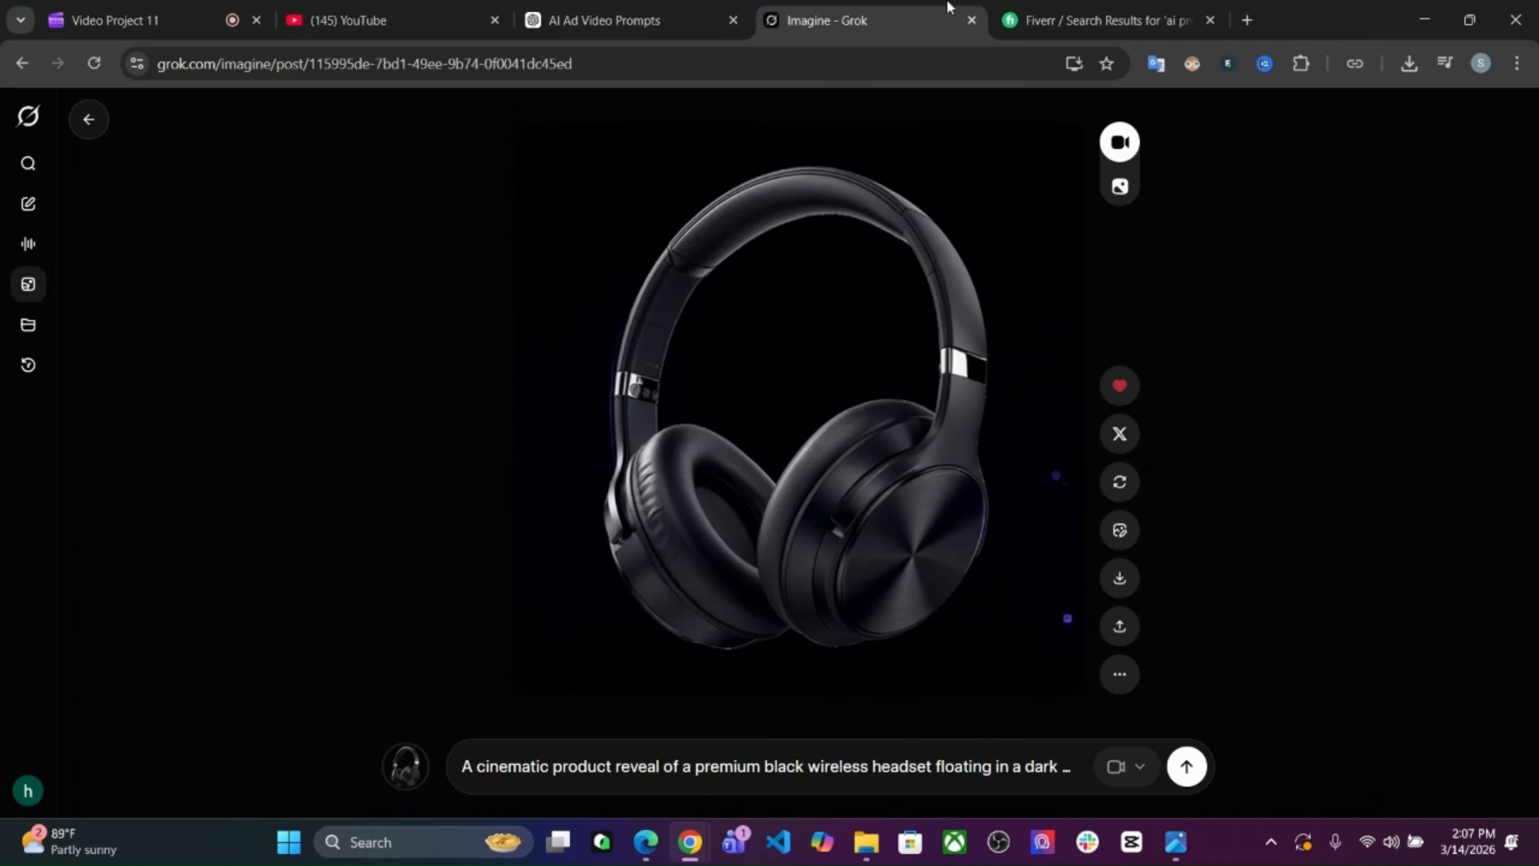
left_click(924, 771)
key("ctrl+a")
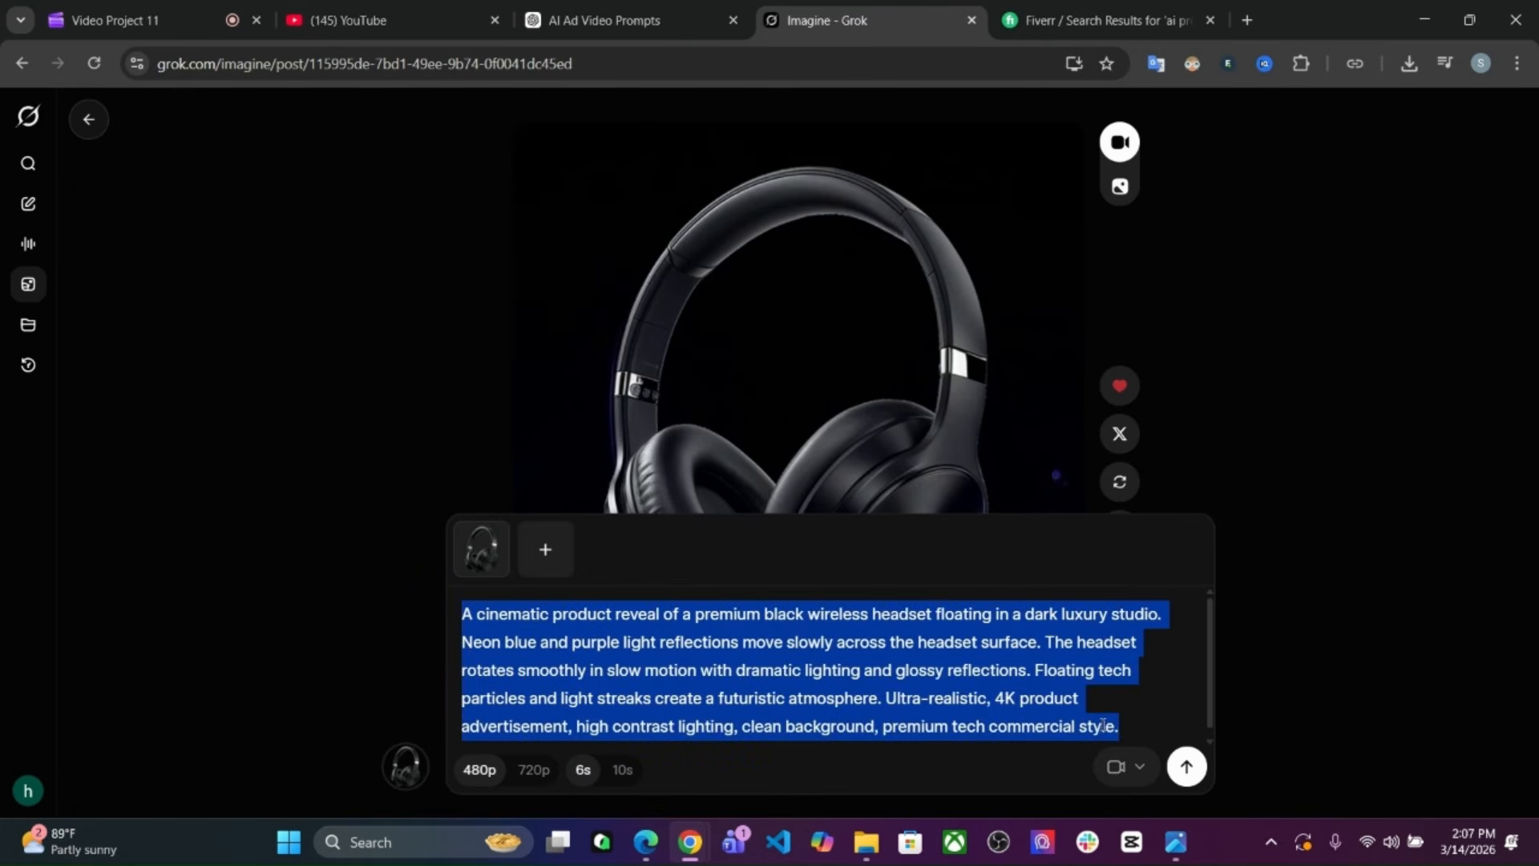
key("BackSpace")
key("ctrl+v")
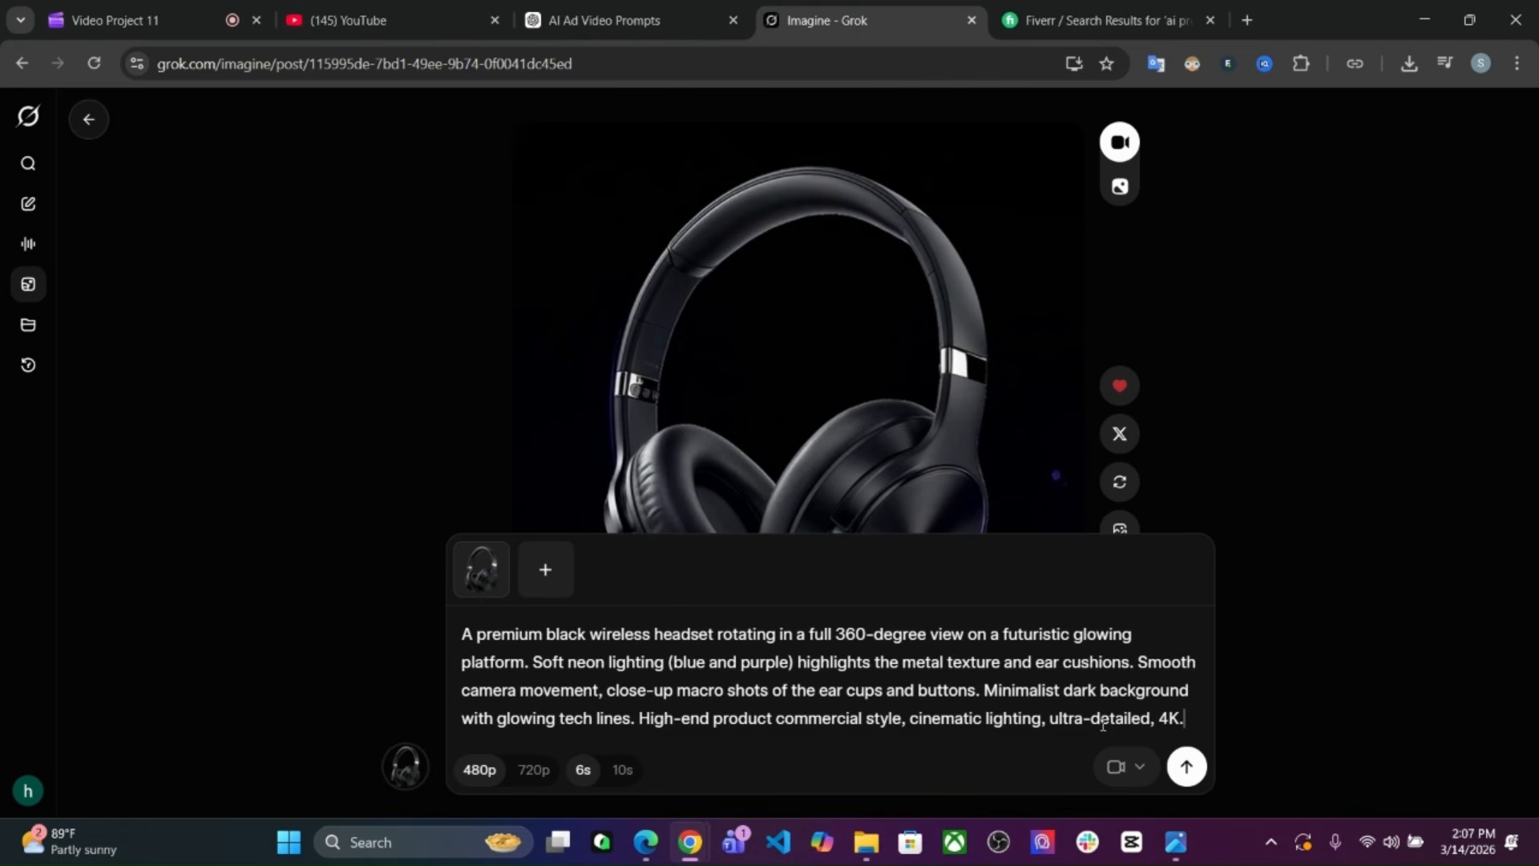
left_click(1192, 771)
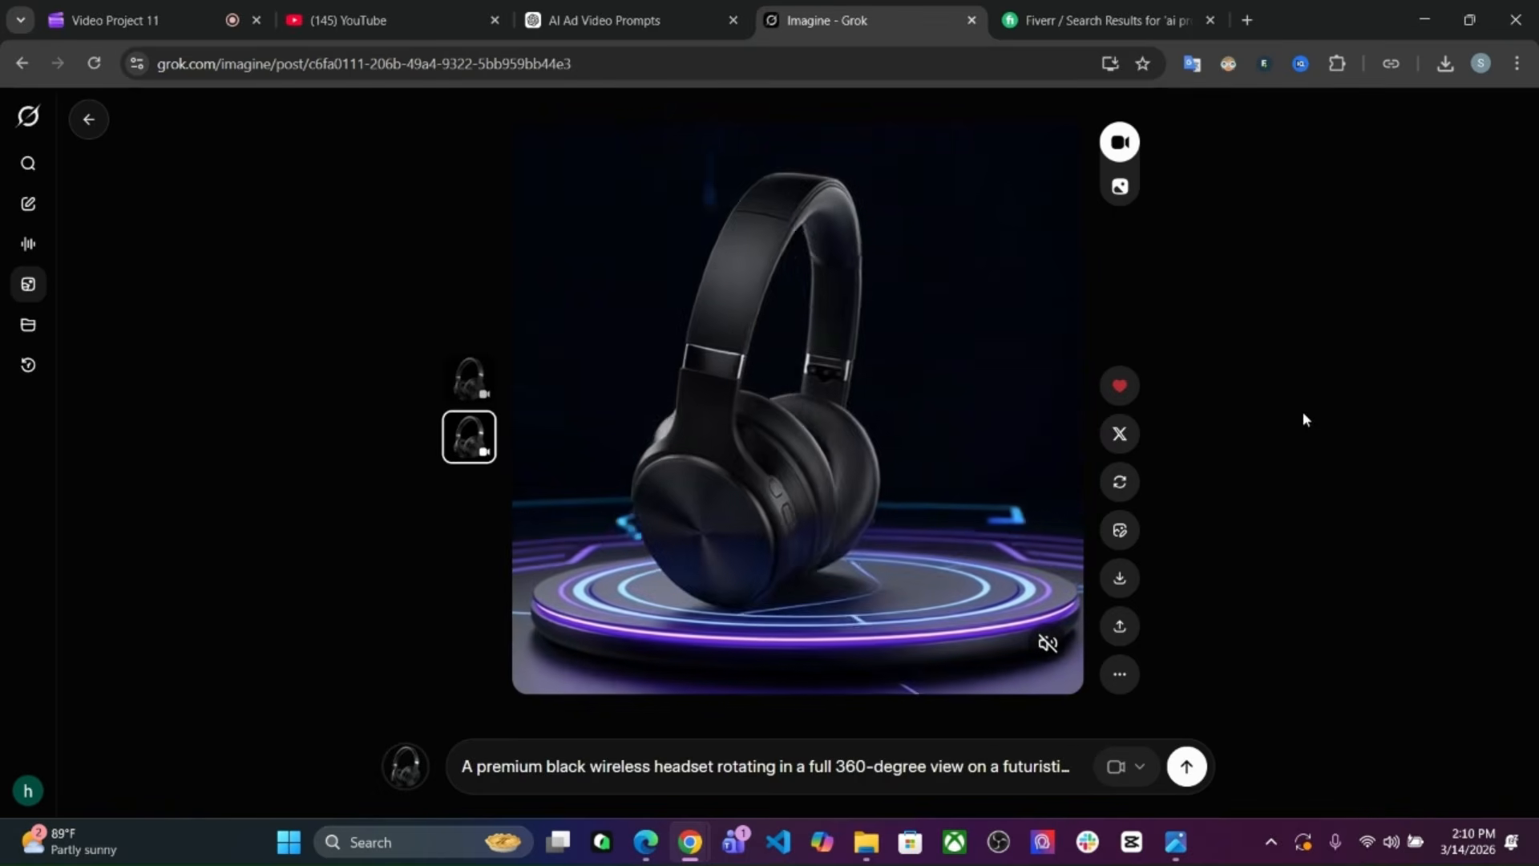
Play the glowing-platform headset clip and pause it once the price and shop text are on screen.
mouse_move(759, 384)
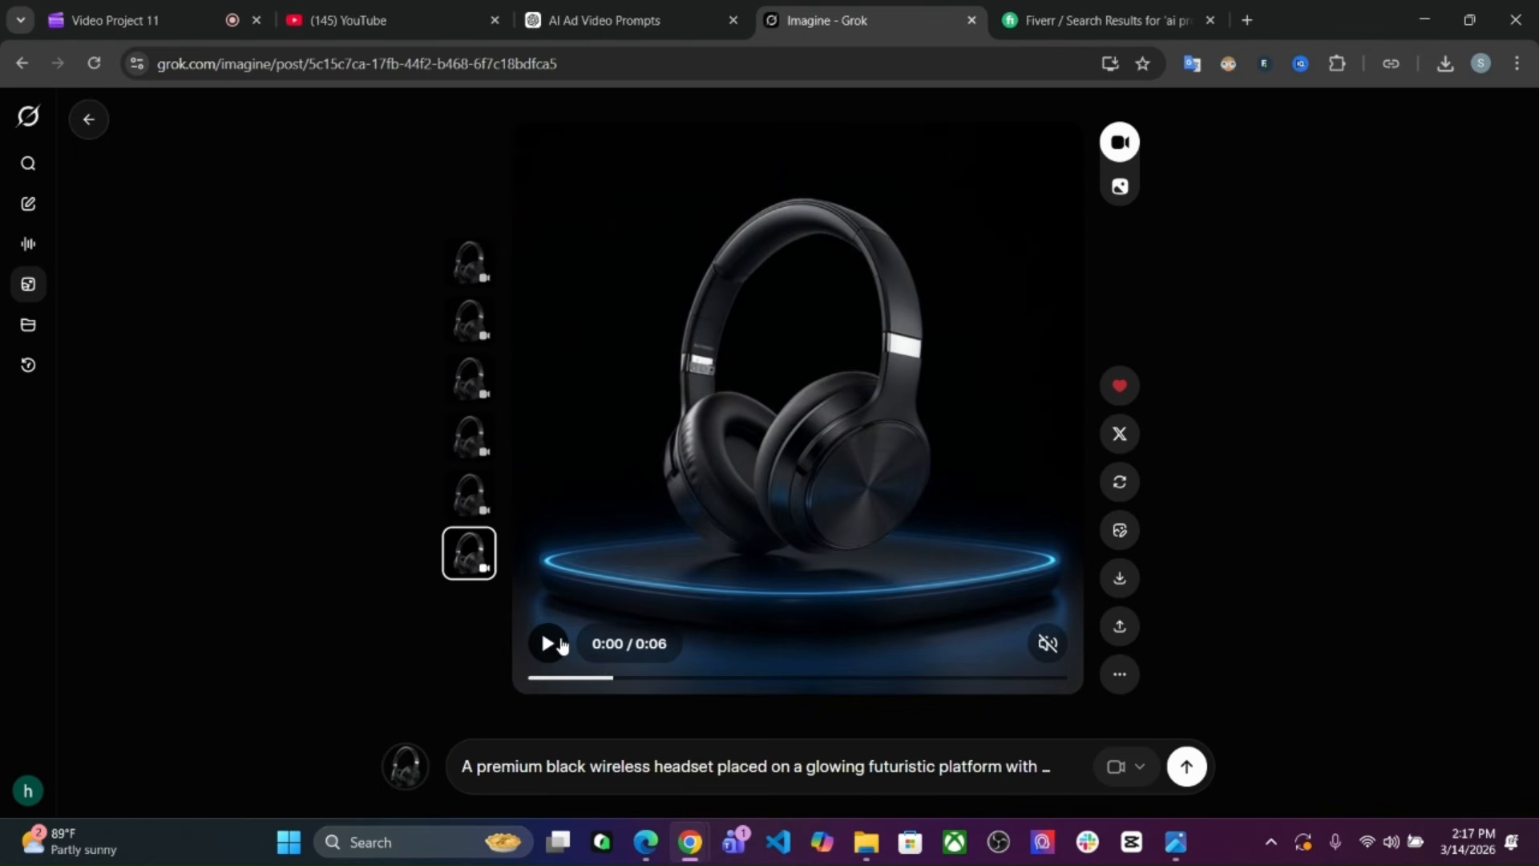
left_click(561, 643)
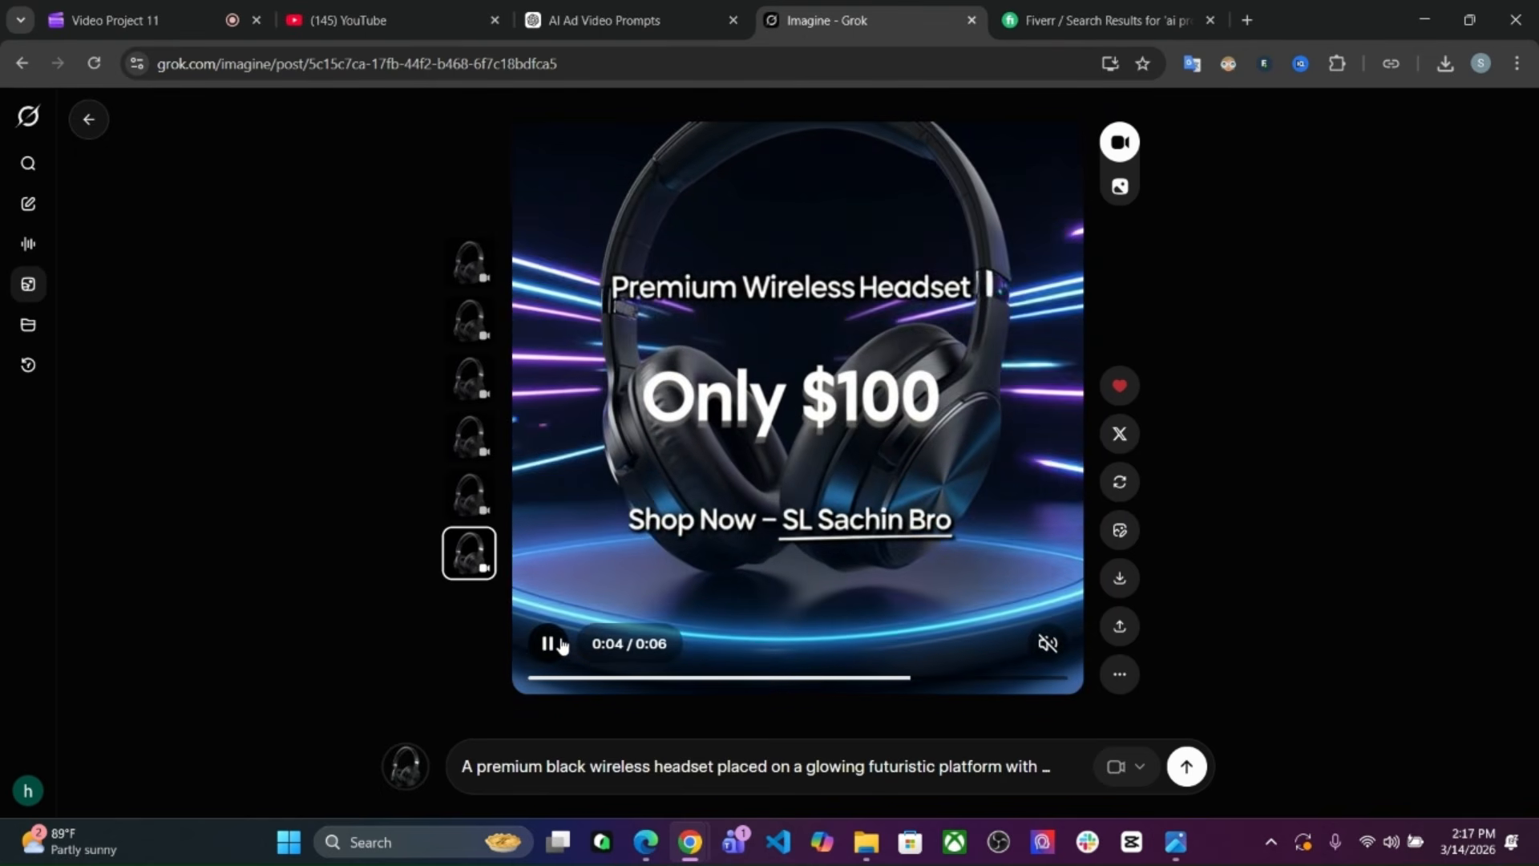
left_click(561, 643)
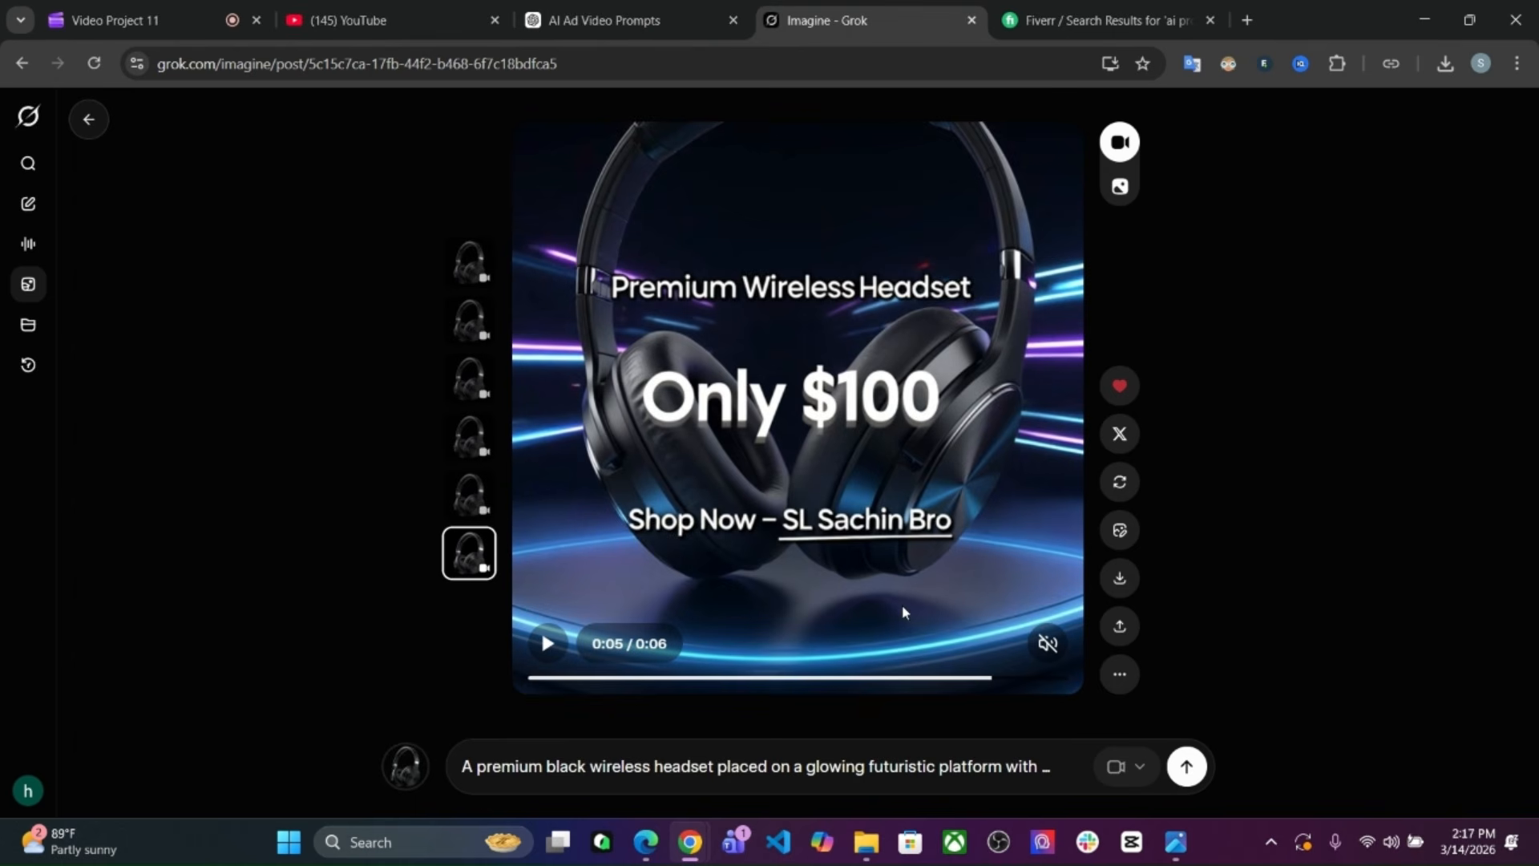
Change the price text in the video prompt to "Only $120", regenerate the clip and download it.
left_click(814, 774)
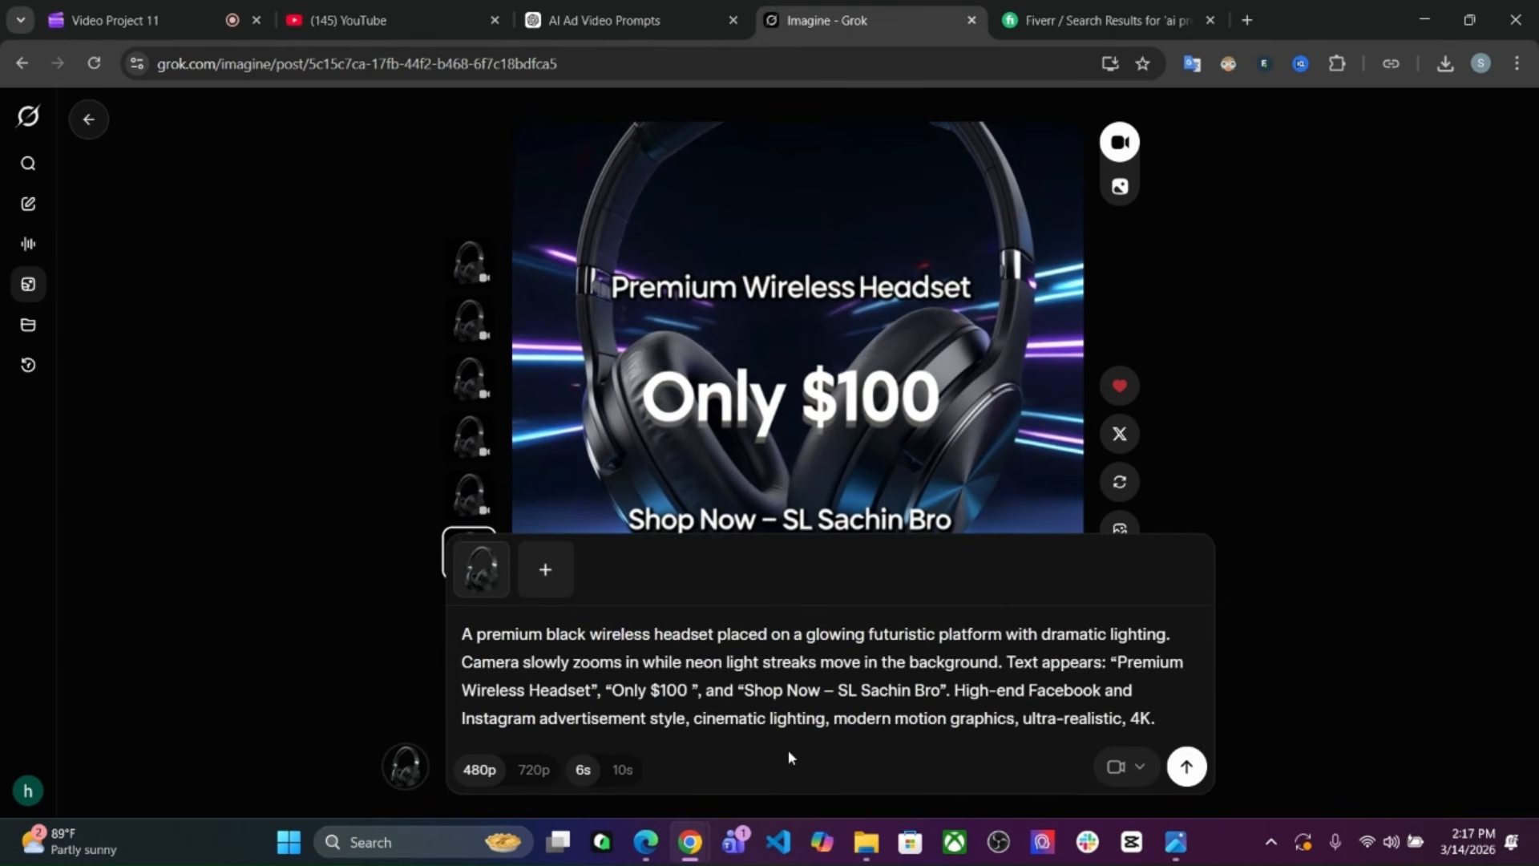
left_click(691, 685)
key("BackSpace")
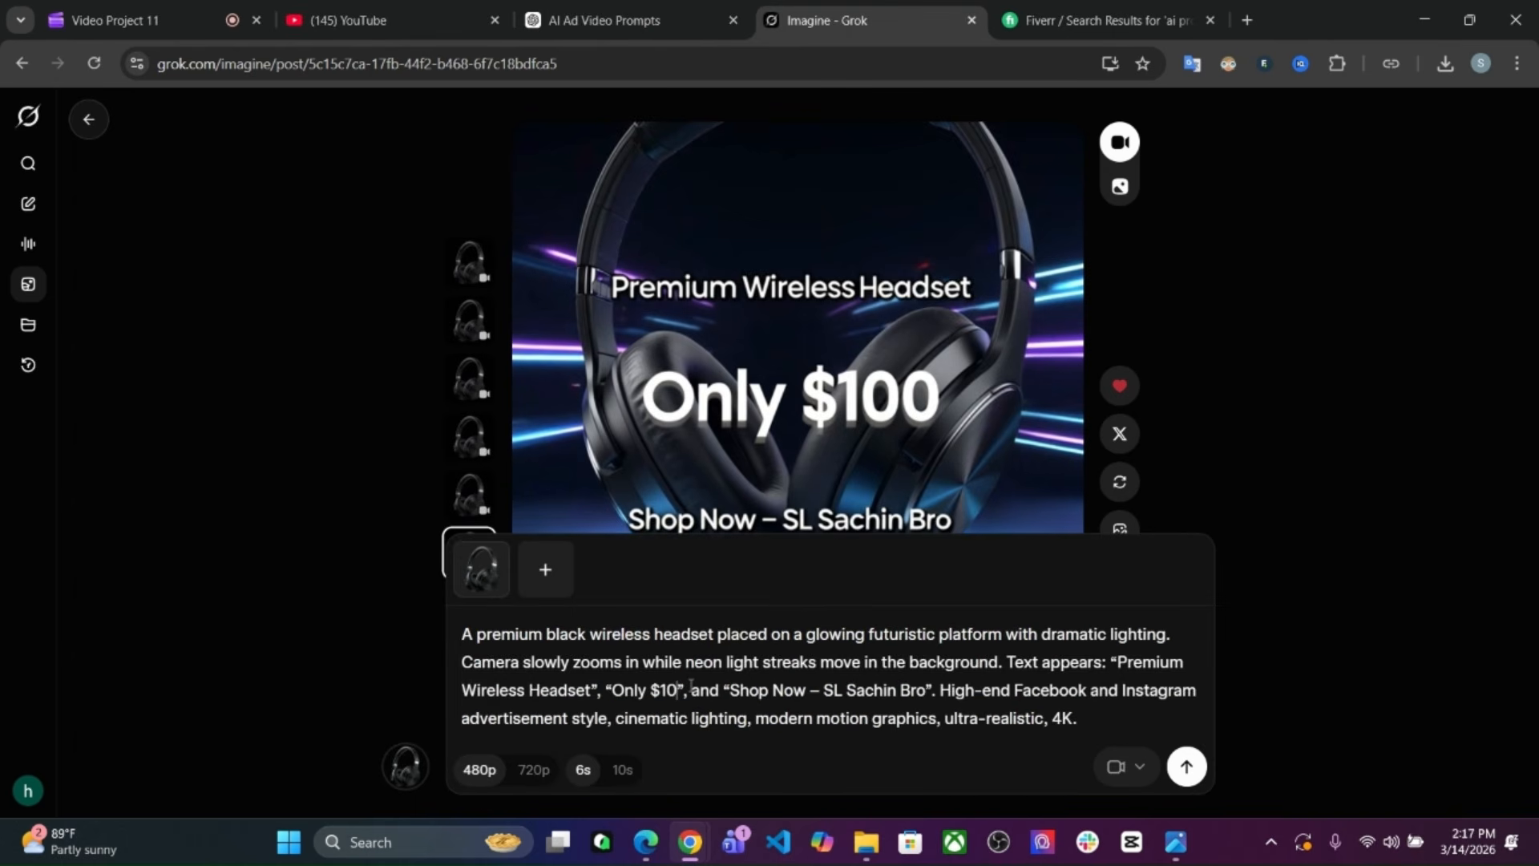
type("2")
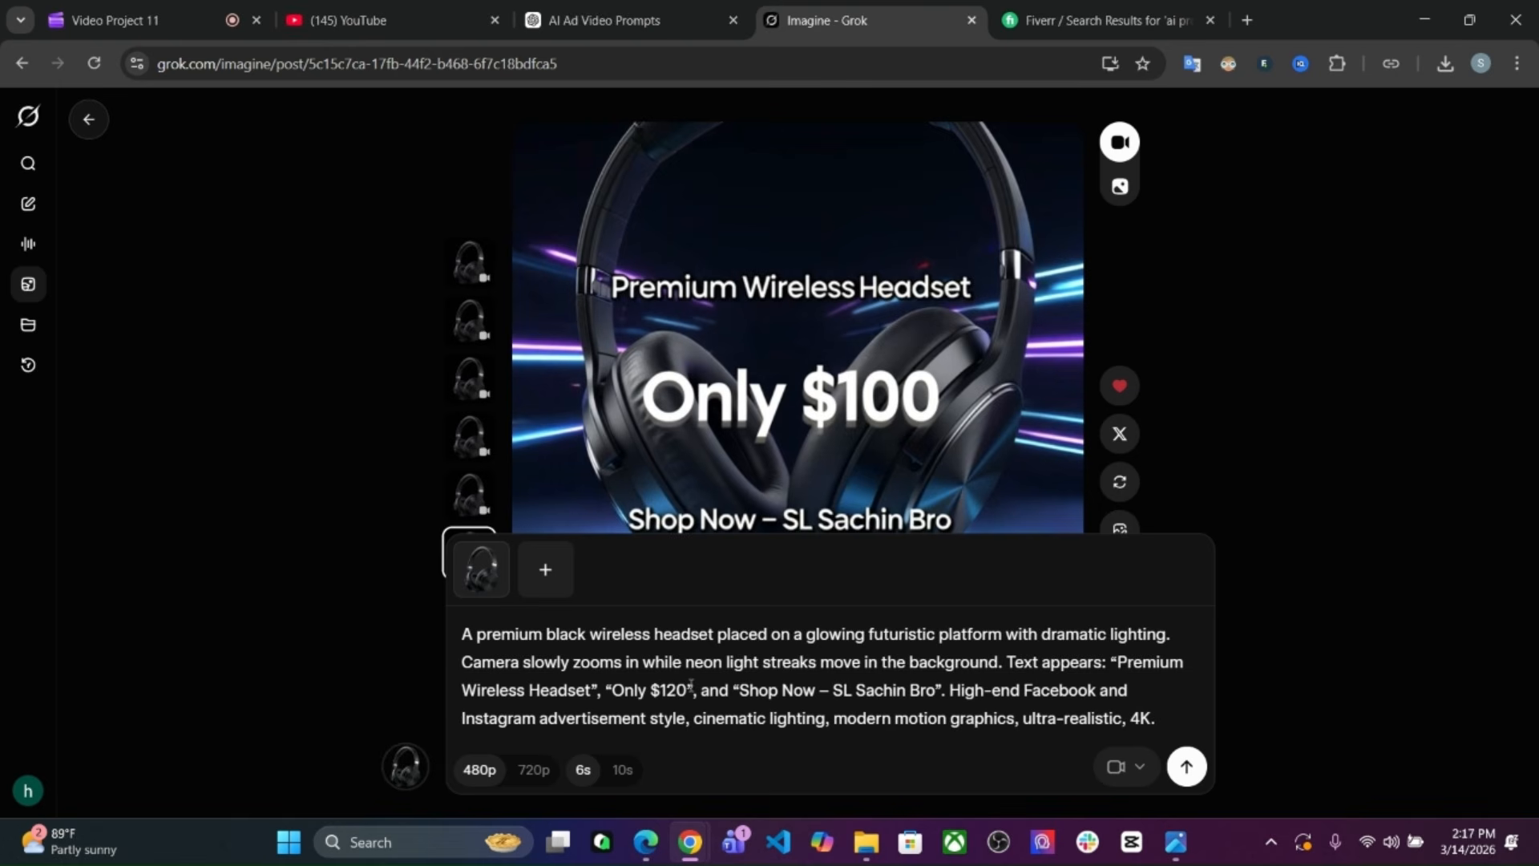
left_click(1193, 775)
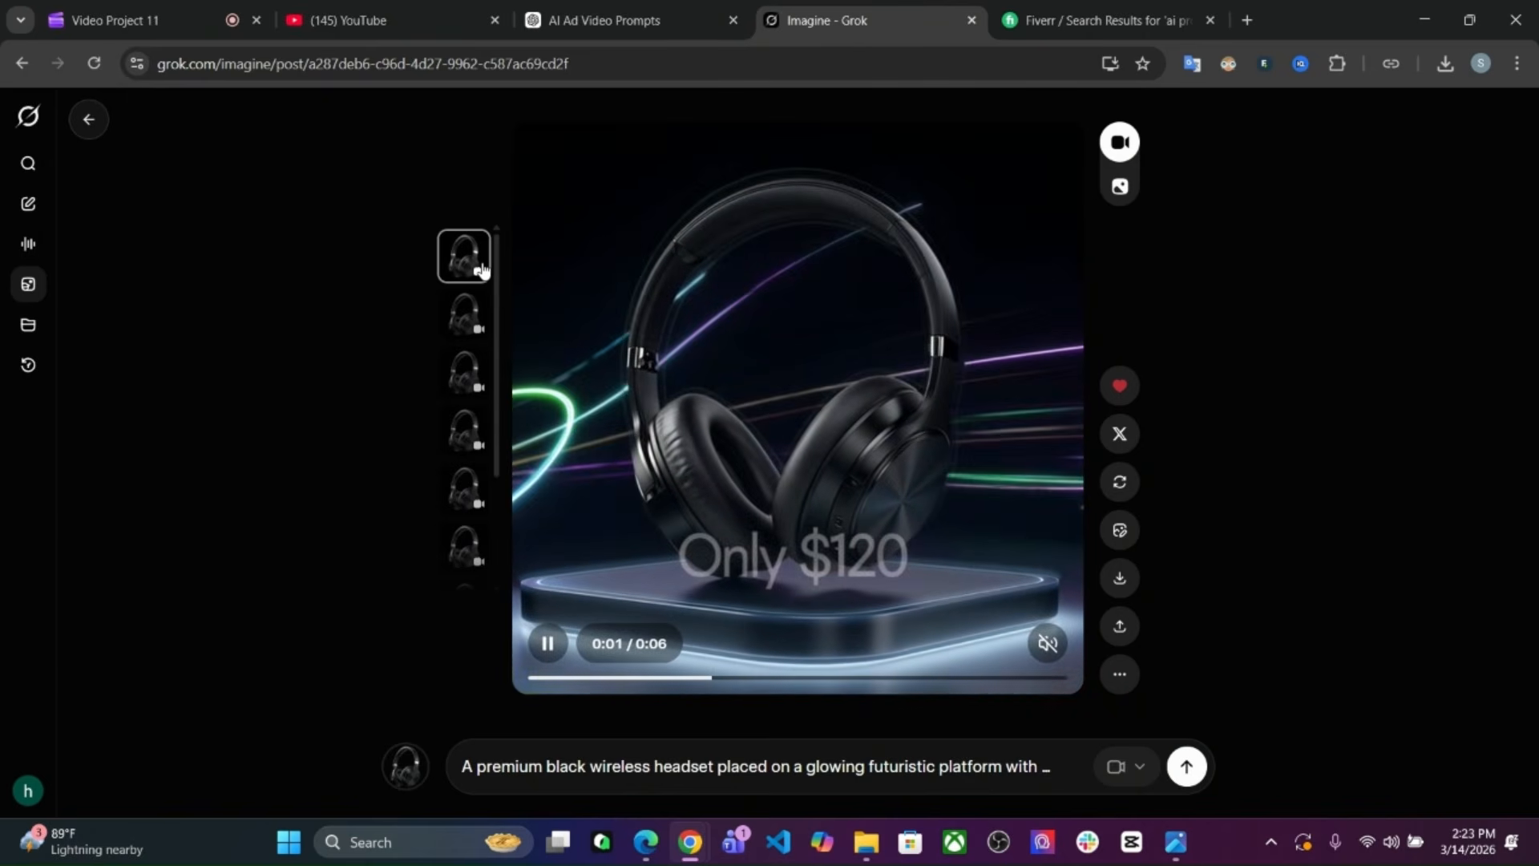
left_click(1121, 584)
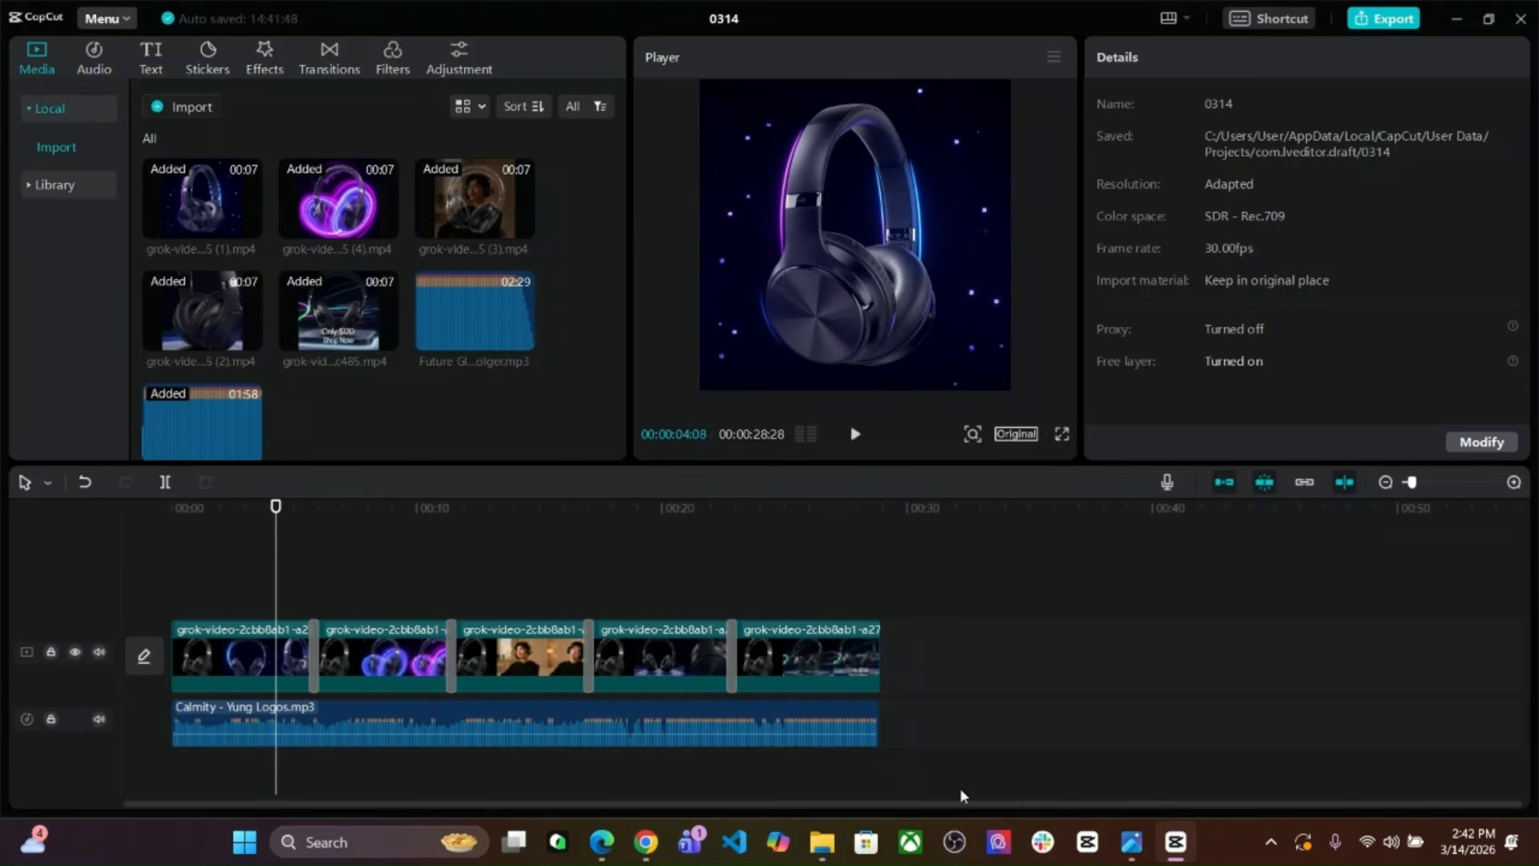
Export the assembled project 0314 from CapCut as a 1080P, 60fps H.264 mp4 with MP3 audio.
left_click(1370, 16)
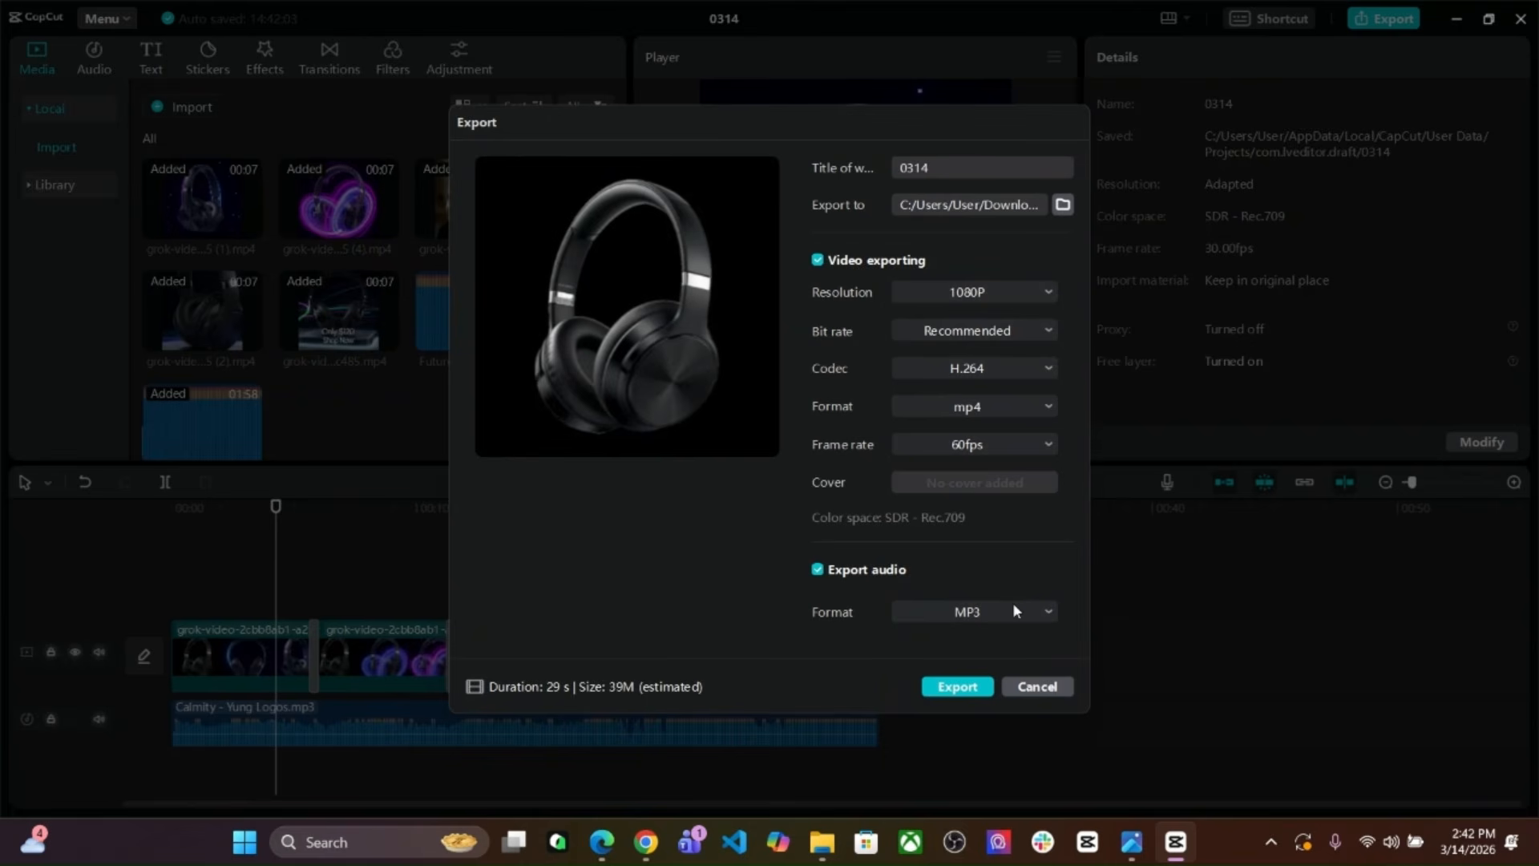
left_click(978, 686)
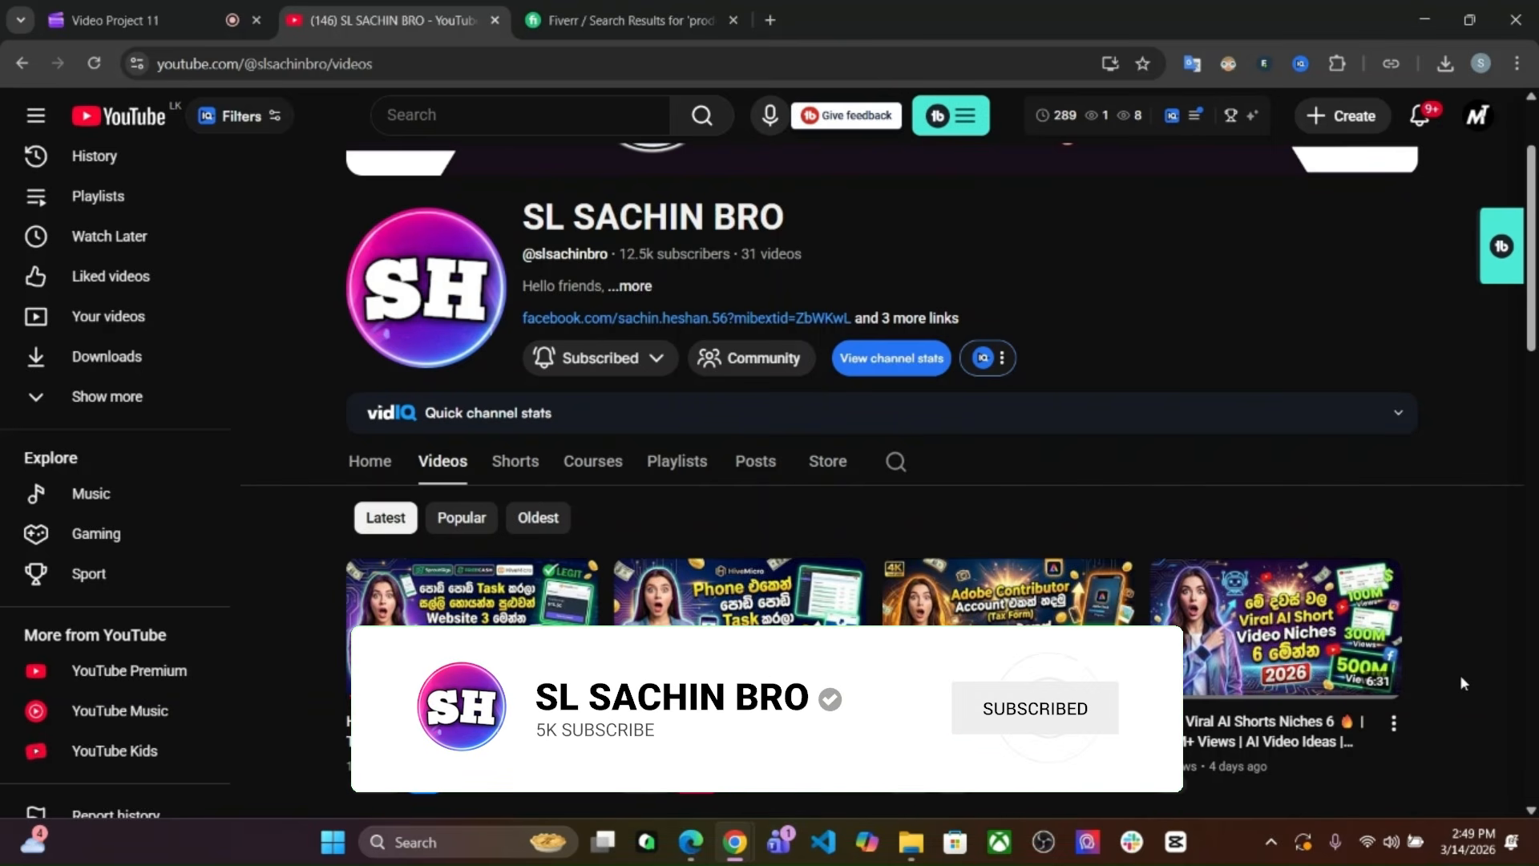
Look over the Fiverr search results for AI product ads and return to the YouTube channel's videos page.
left_click(629, 21)
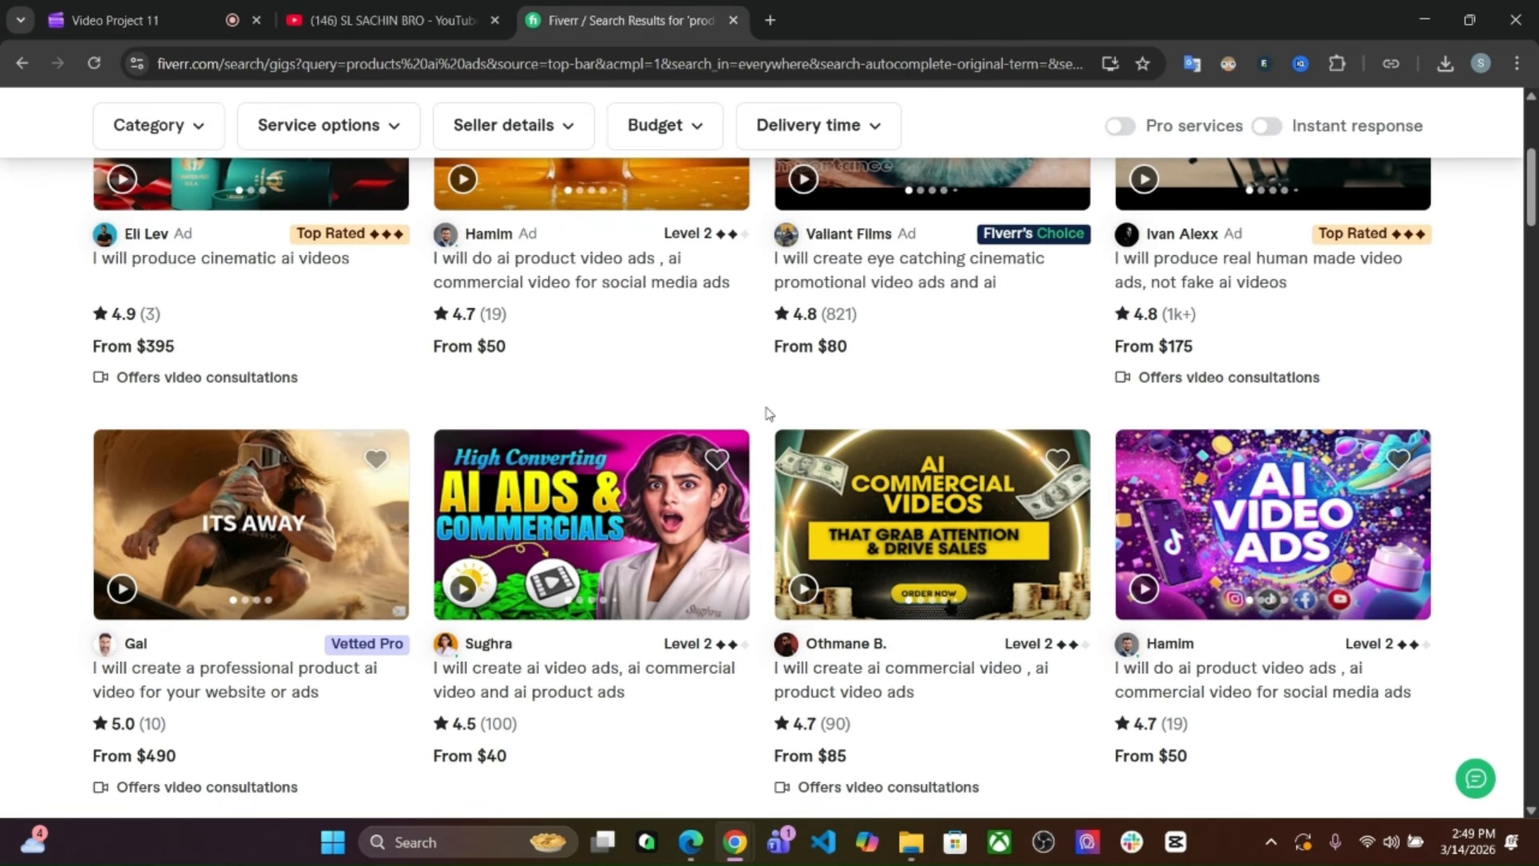
left_click(376, 20)
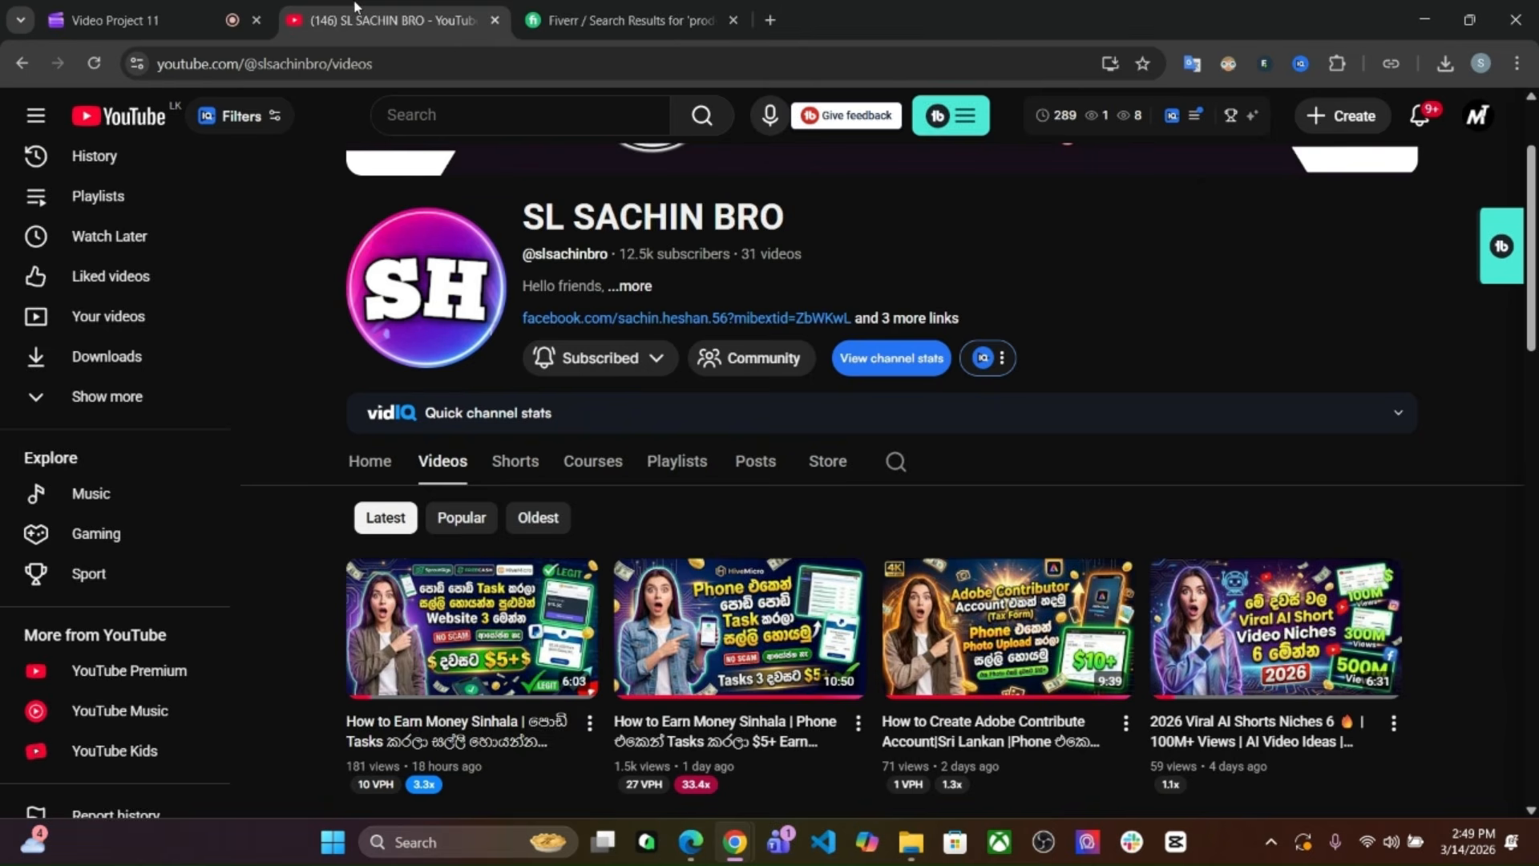